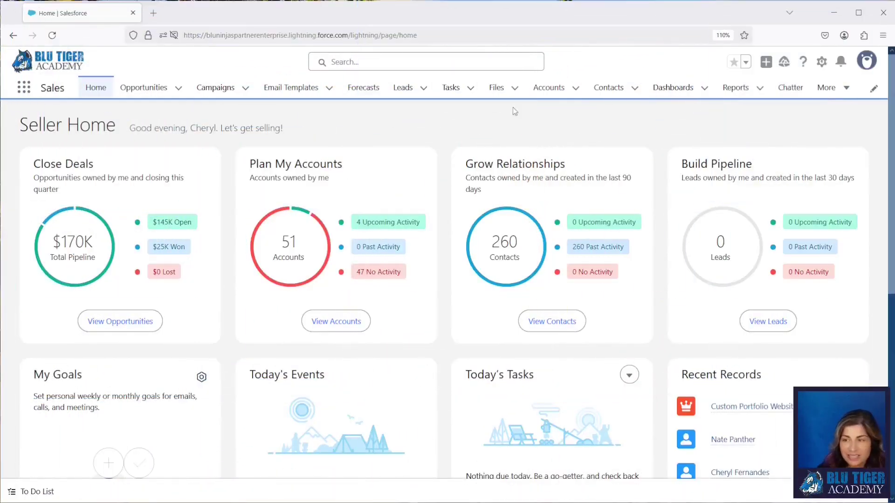
Step: Open Setup, search for "forecast" and open the Forecasts Settings page
click(822, 62)
click(777, 121)
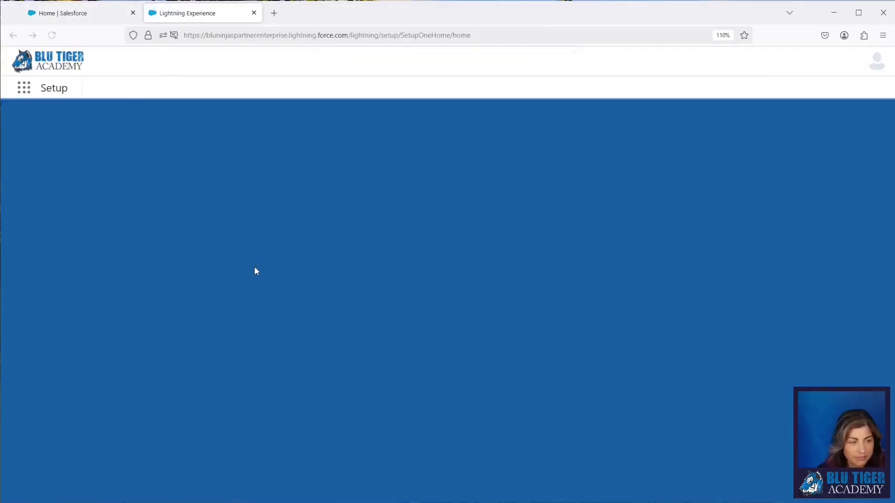
text(fo)
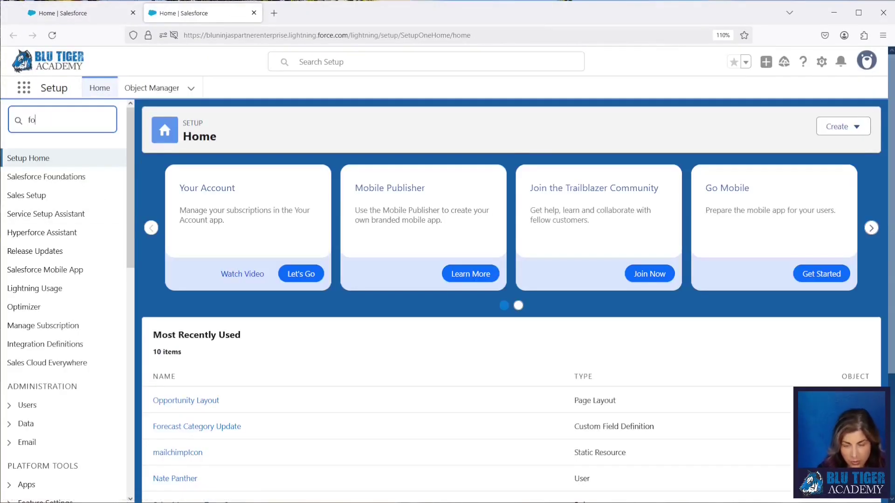
text(recast setting)
key(BackSpace)
key(BackSpace)
key(BackSpace)
key(BackSpace)
key(BackSpace)
key(BackSpace)
key(BackSpace)
key(BackSpace)
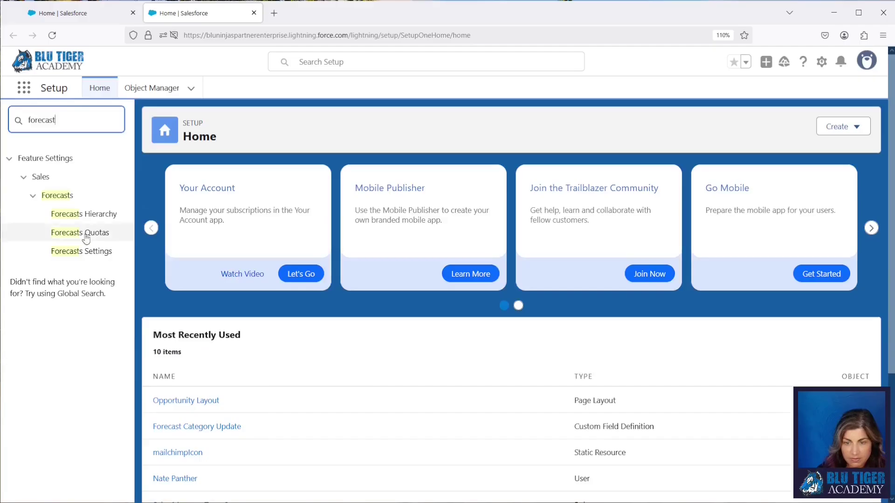
click(82, 251)
Step: Enable the "Allow forecast submissions" option in the forecast settings and save the change
scroll(449, 373, down, 3)
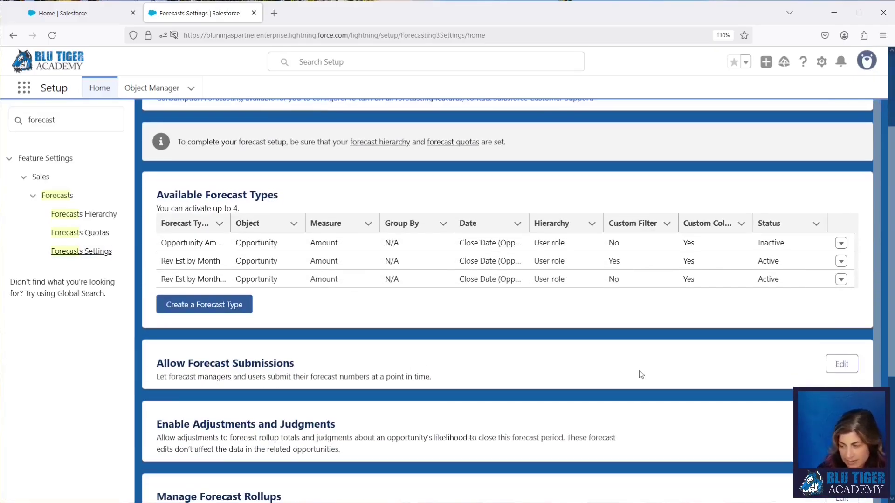
click(841, 364)
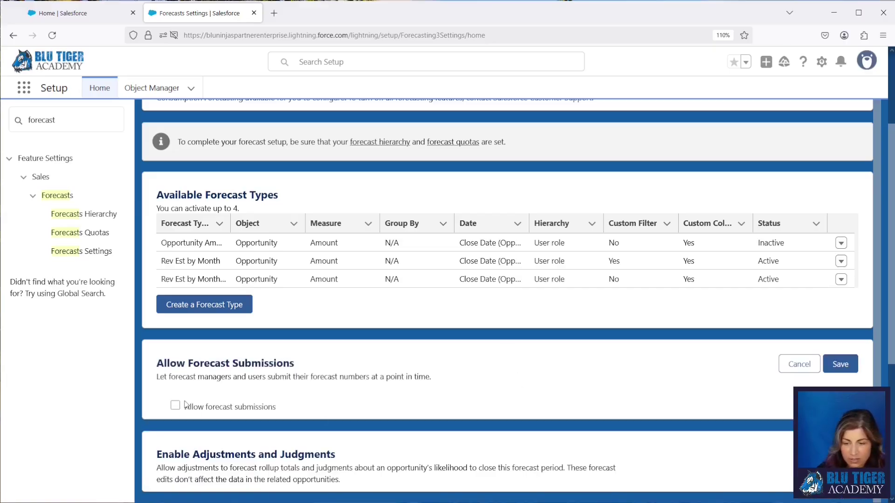
click(176, 405)
click(835, 364)
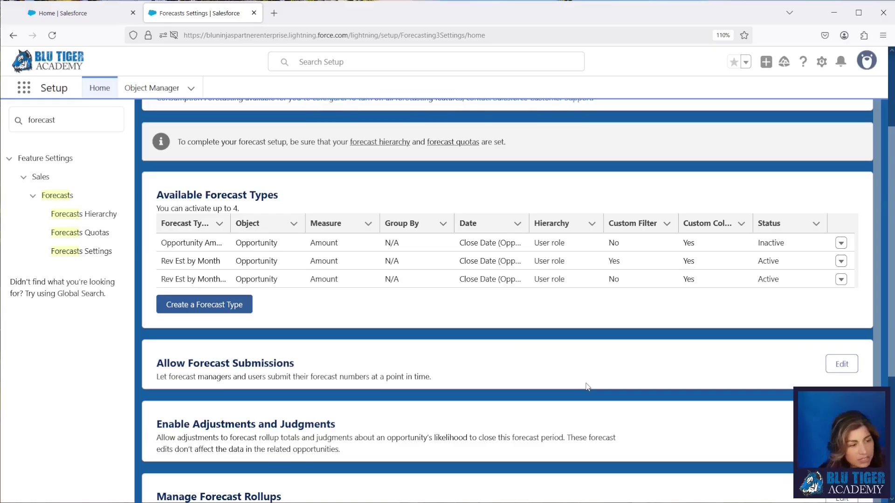
Step: Find the Sales Team 2 representative through the Setup search and log in as that user
click(546, 60)
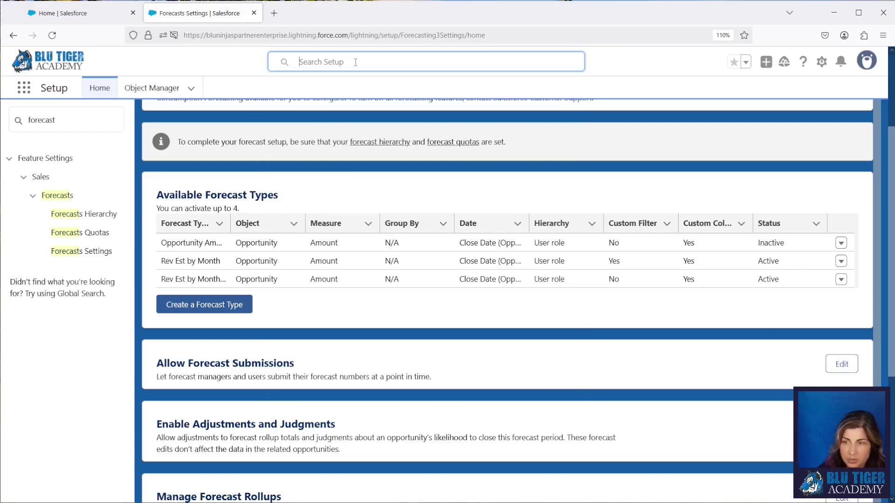
text(mina)
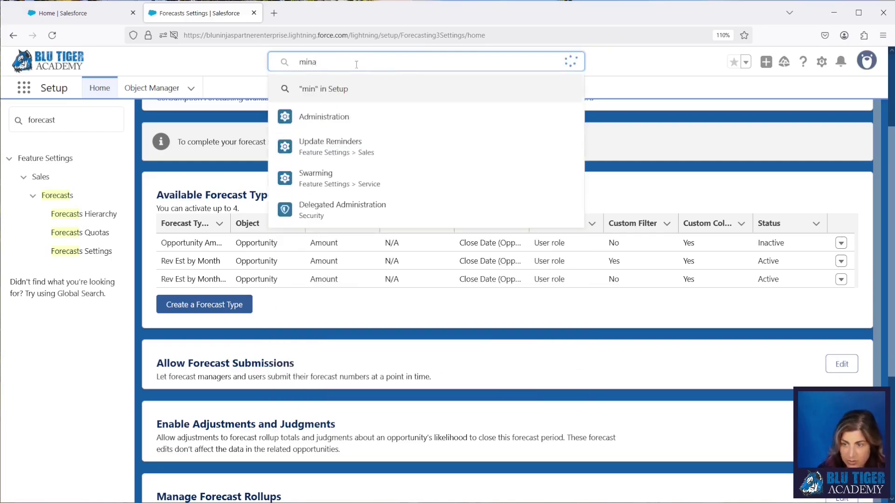
click(346, 117)
click(482, 237)
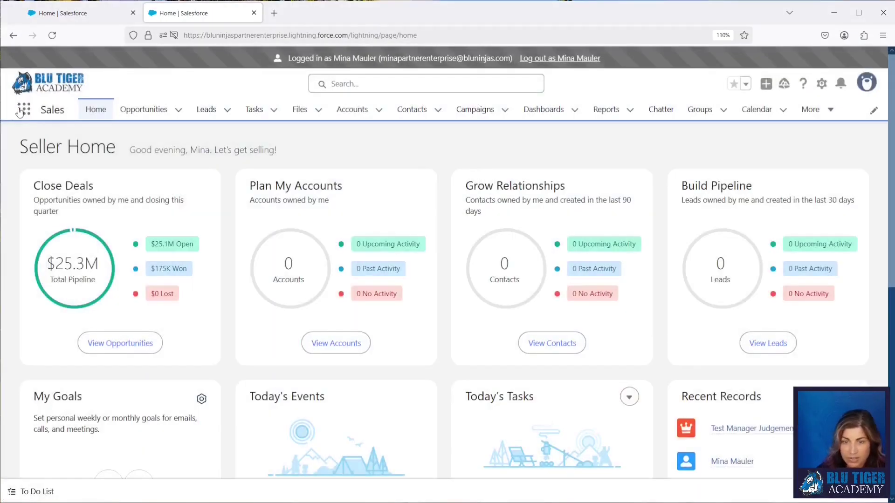
Step: Search the available apps and items for "forecast" and open the Forecasts page
click(24, 109)
text(forecast)
click(45, 234)
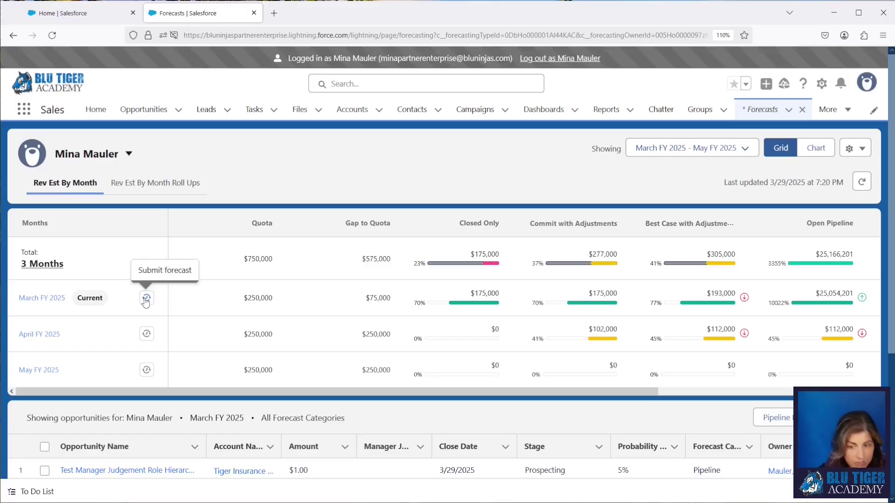
Step: Submit the representative's March FY 2025 forecast without notes and check its submission history
click(146, 298)
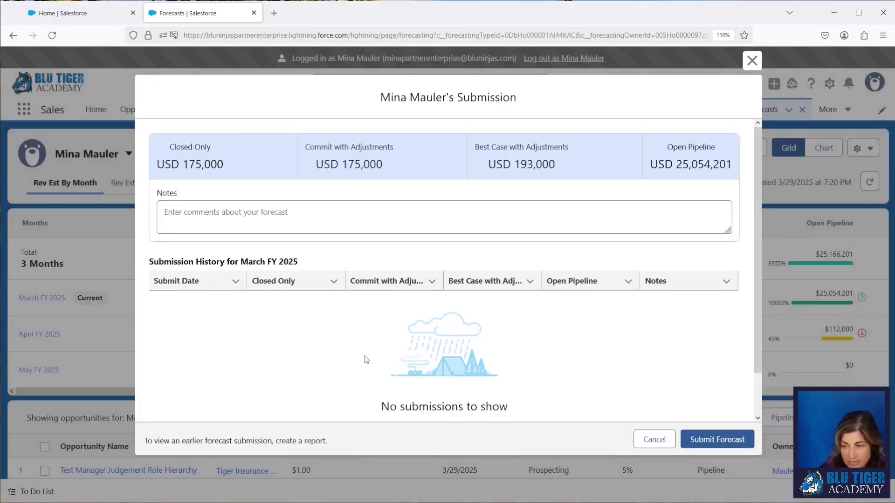
click(710, 443)
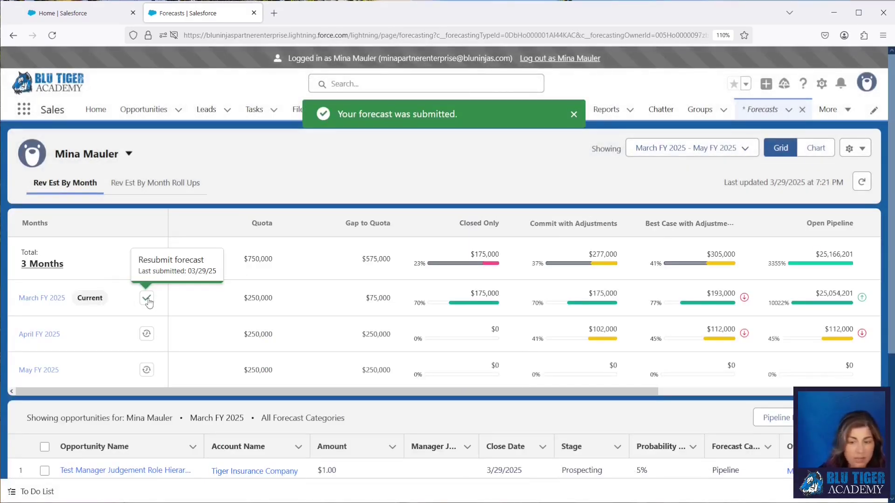
click(147, 300)
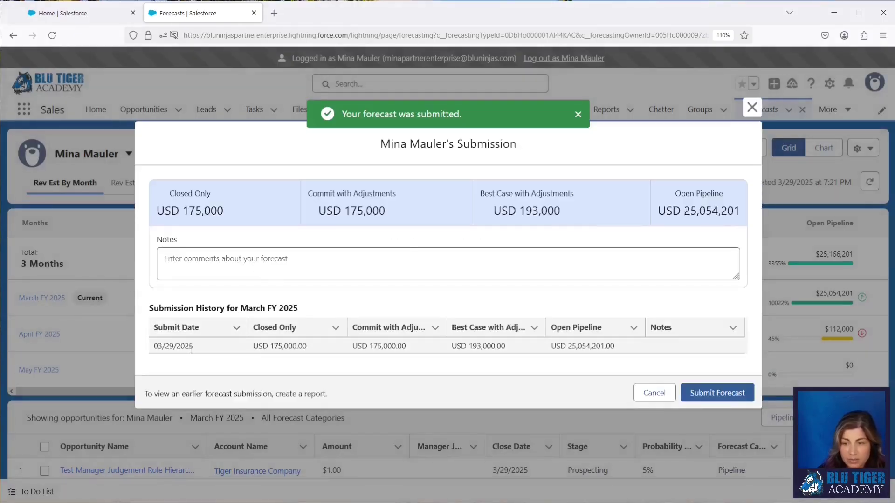
click(663, 393)
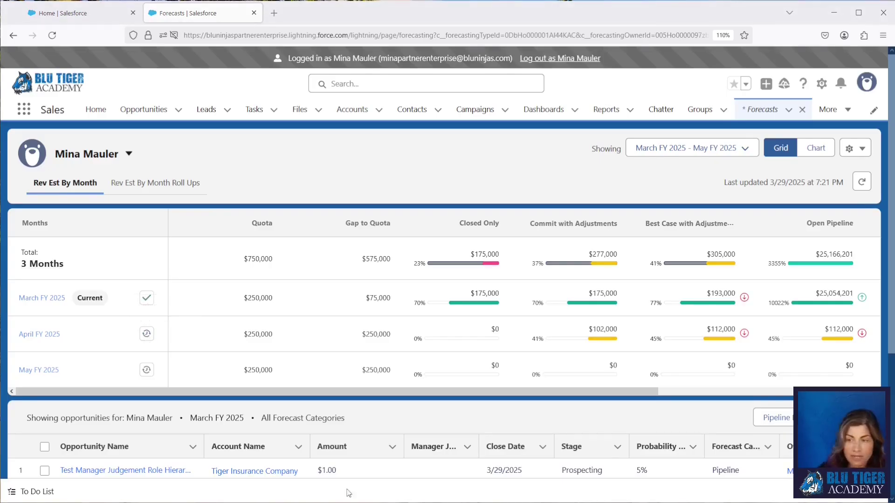
Step: Log out as the representative, log in as the Sales Manager Team 2 user and open the Forecasts page
click(559, 59)
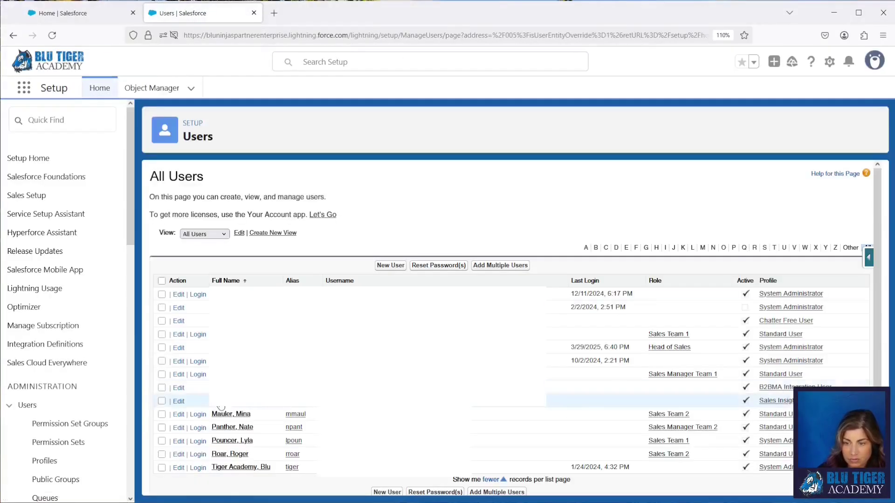
click(196, 429)
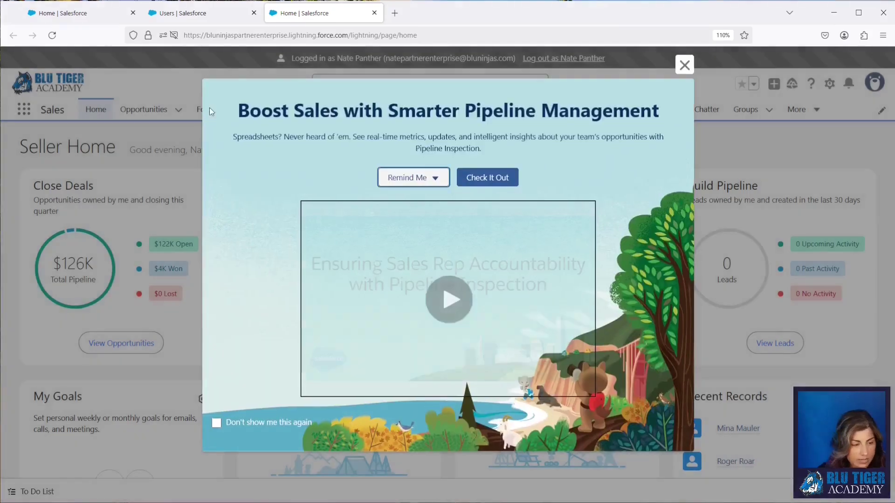
key(Escape)
click(212, 109)
key(Escape)
Step: Expand March FY 2025 and review the forecast submission histories of both team members
scroll(71, 314, down, 3)
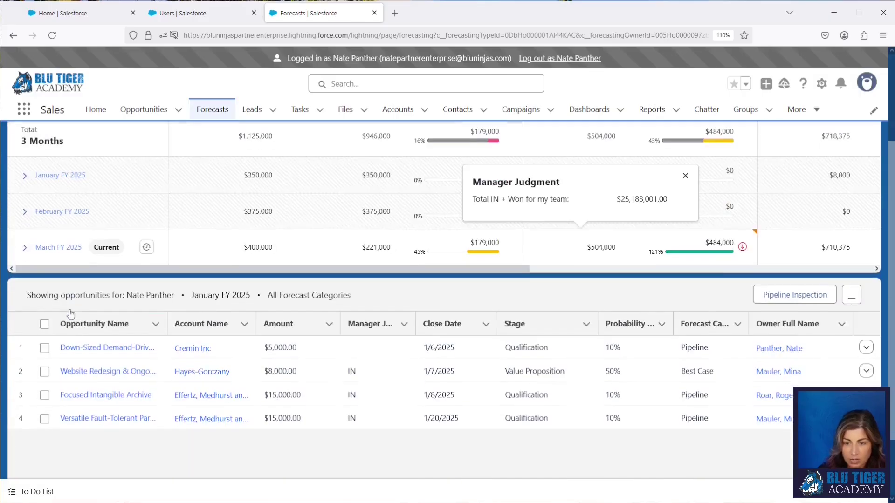
click(25, 250)
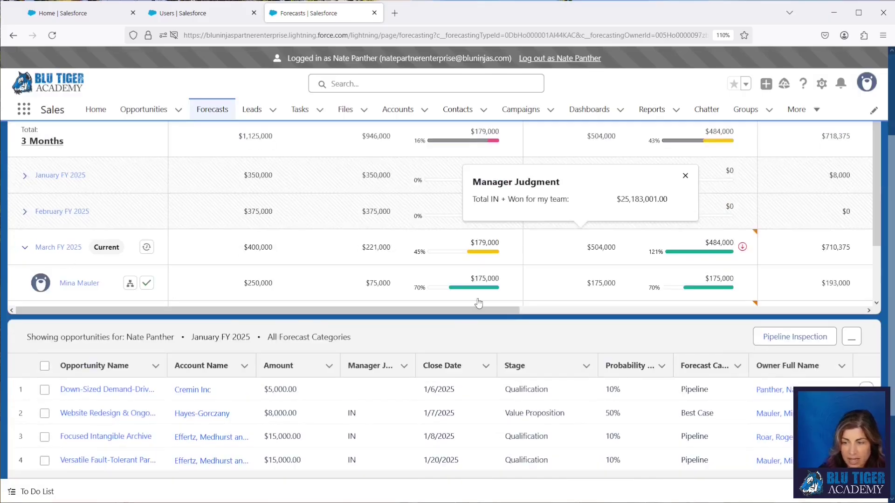
scroll(880, 203, down, 3)
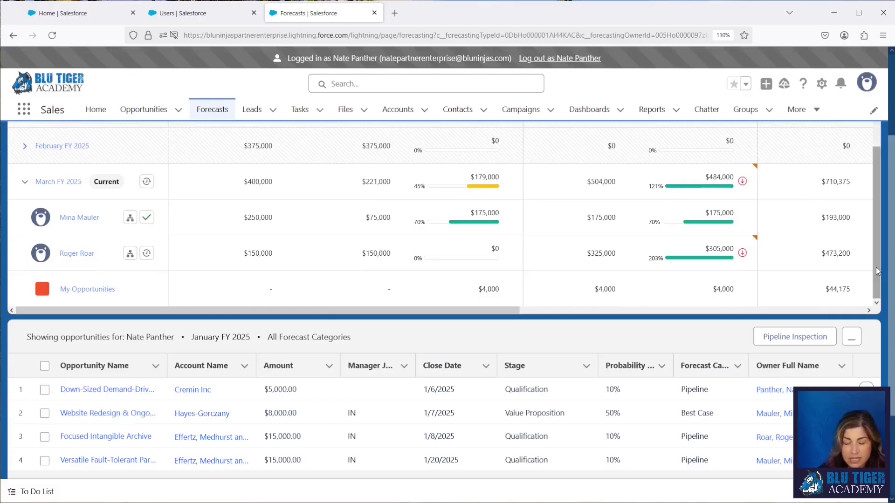
mouse_move(151, 226)
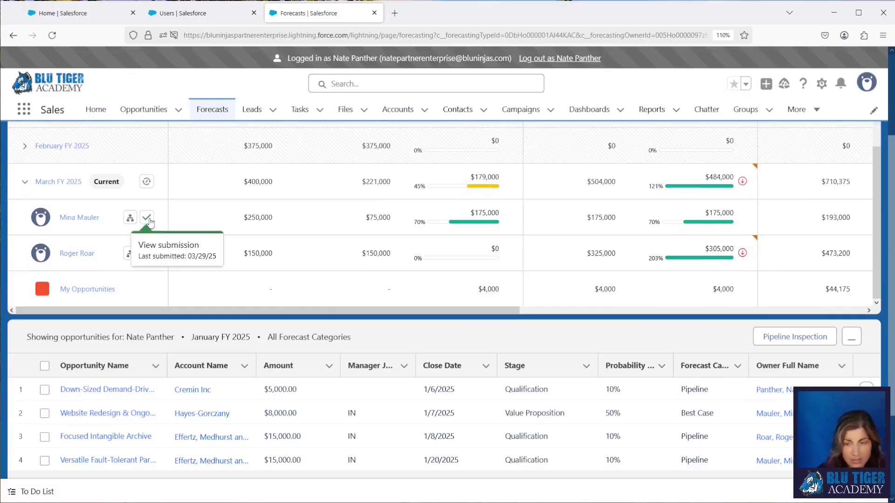
click(149, 223)
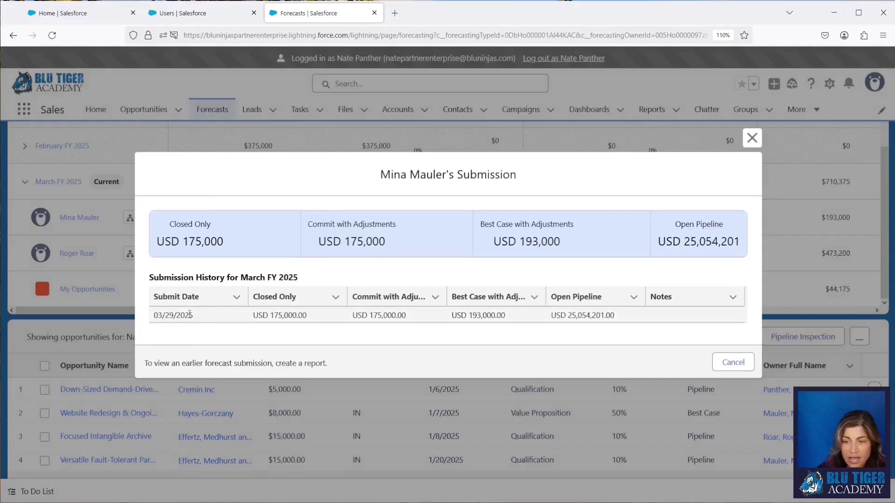
drag(168, 316, 671, 317)
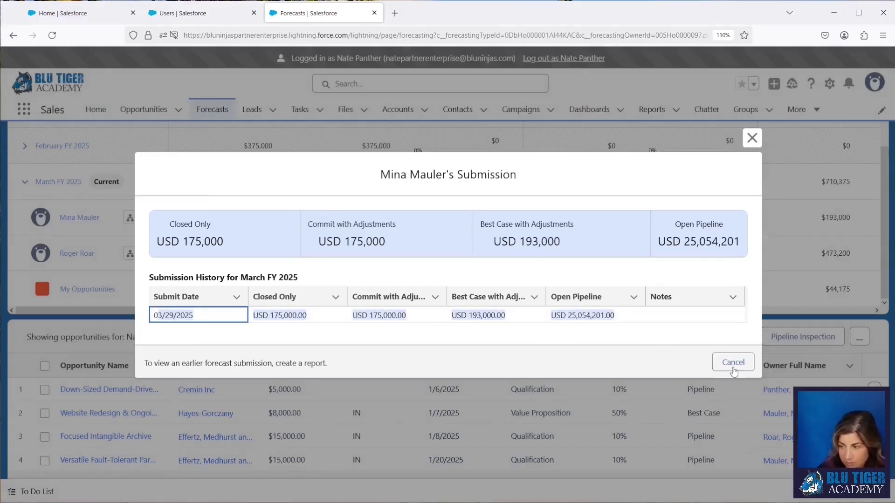
click(720, 363)
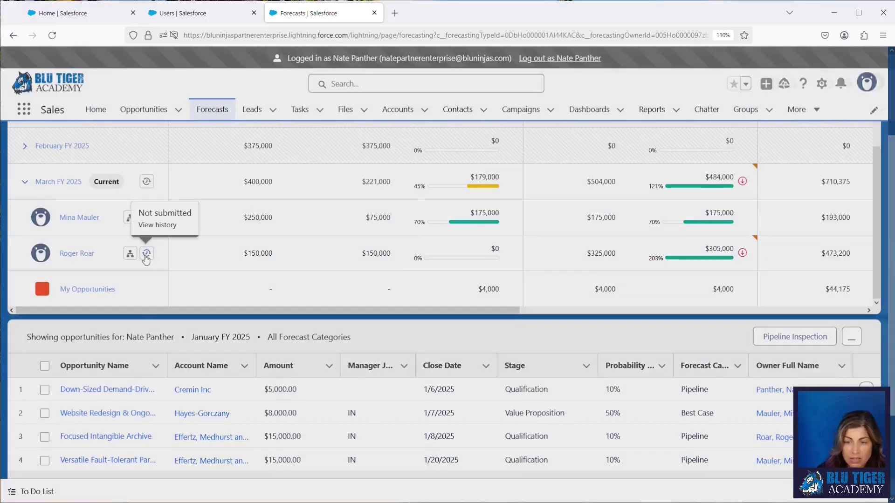
click(146, 253)
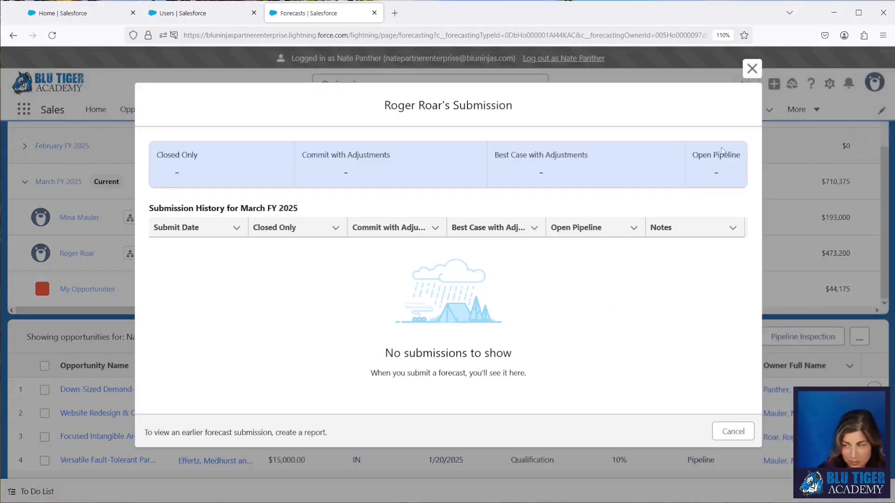
click(752, 68)
Step: Submit the manager's own March FY 2025 forecast with the copied comment pasted as its note
scroll(161, 250, up, 2)
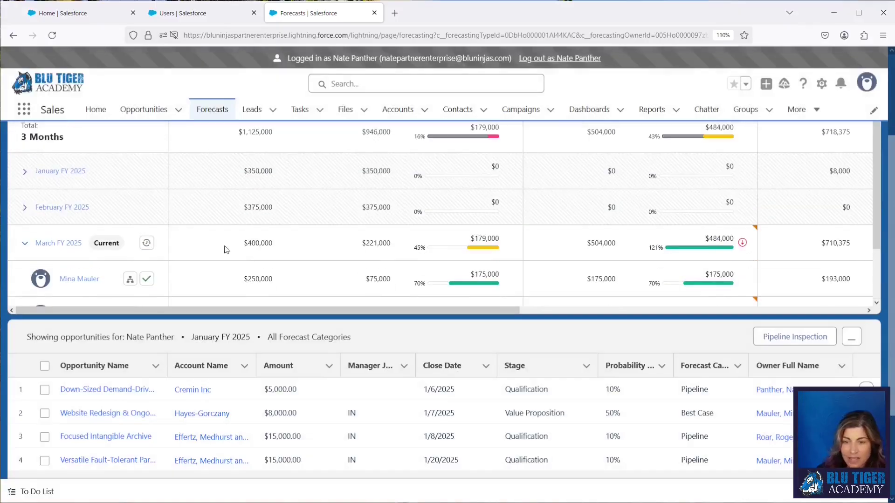
click(146, 244)
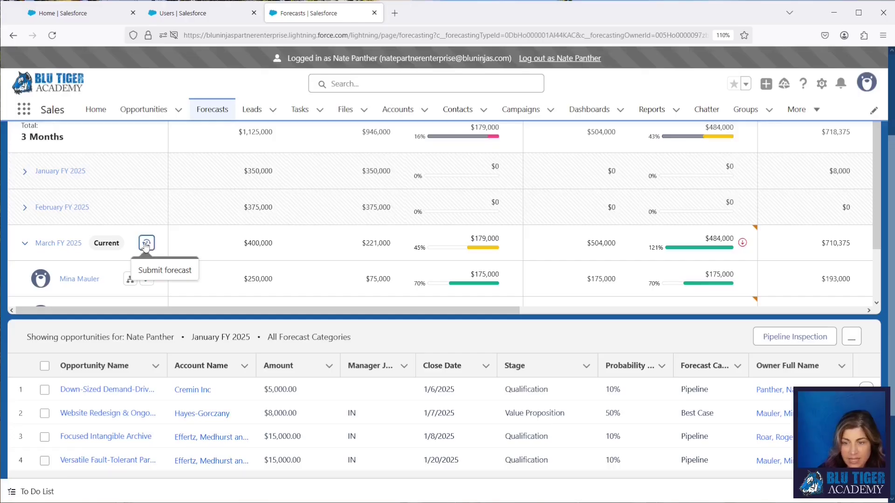
click(146, 243)
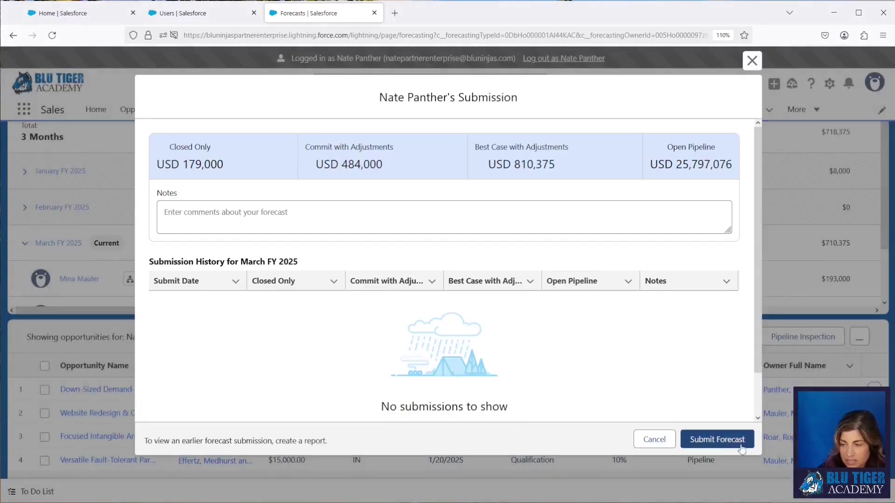
click(248, 210)
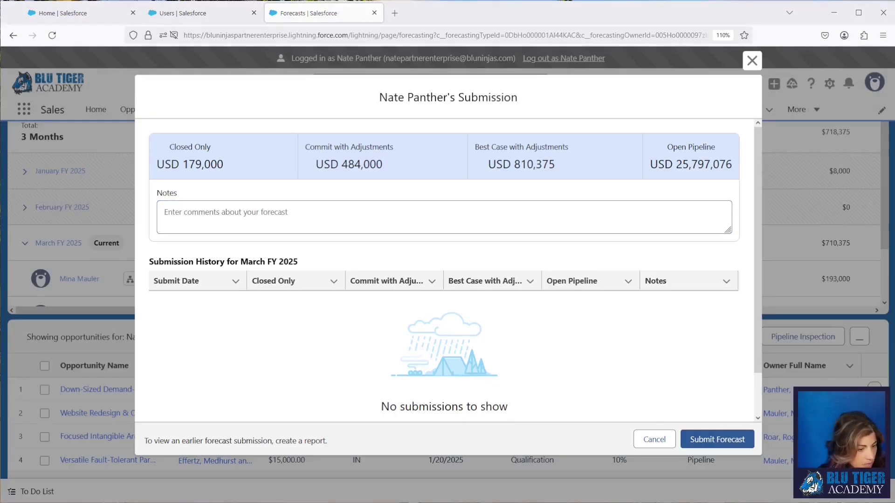
click(283, 211)
key(ctrl+v)
click(716, 439)
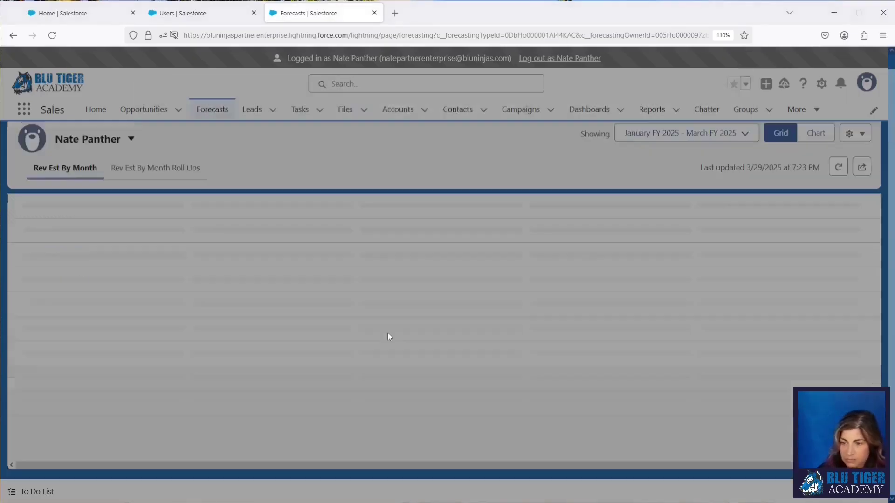
Step: Review the manager's March FY 2025 submission history and view the notes attached to the submission
scroll(160, 323, down, 2)
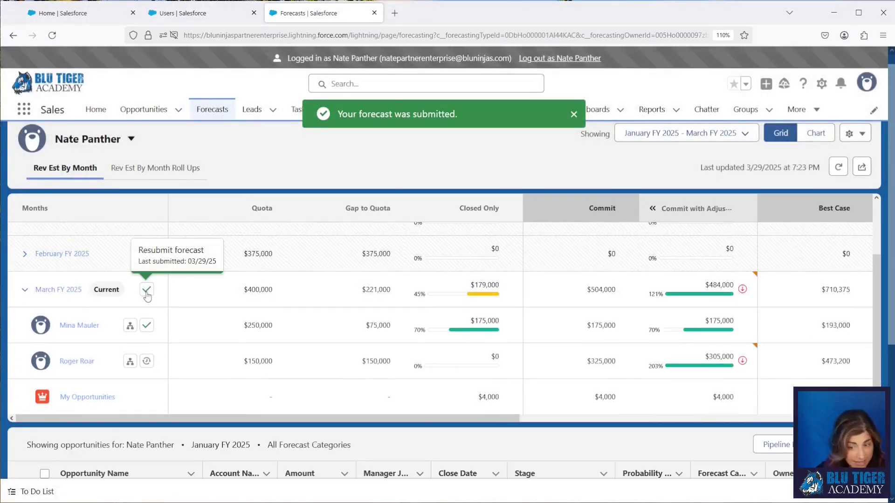
click(146, 291)
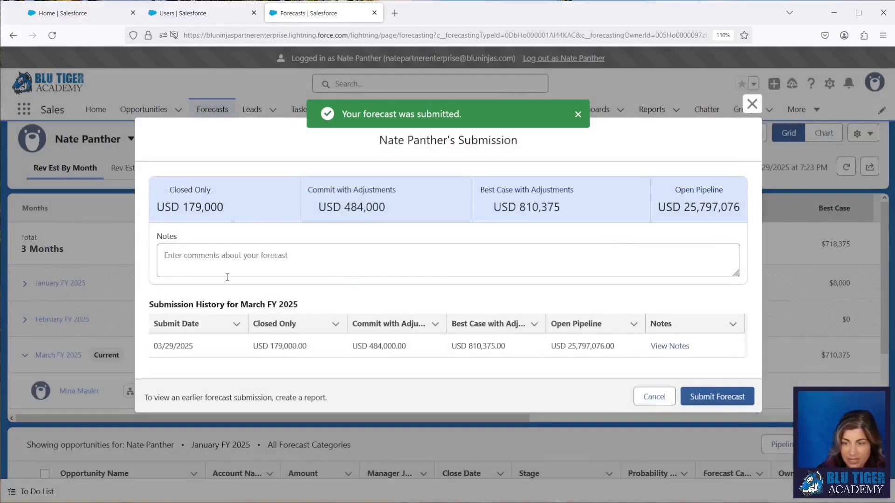
click(671, 348)
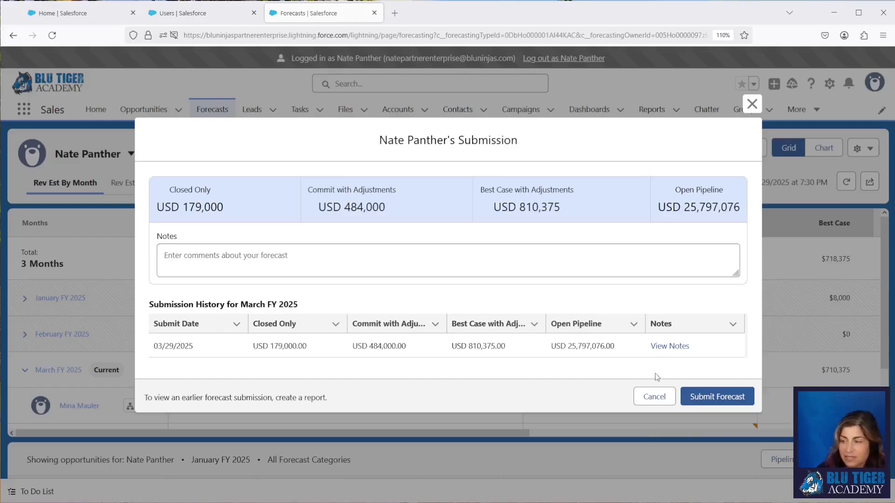
click(654, 397)
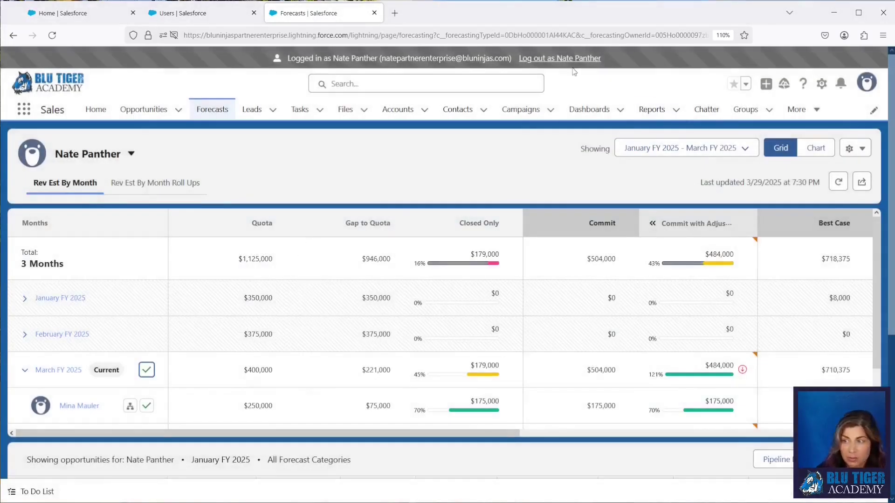
Step: Log out as the manager and start a new custom report type from the Report Types setup page
click(560, 58)
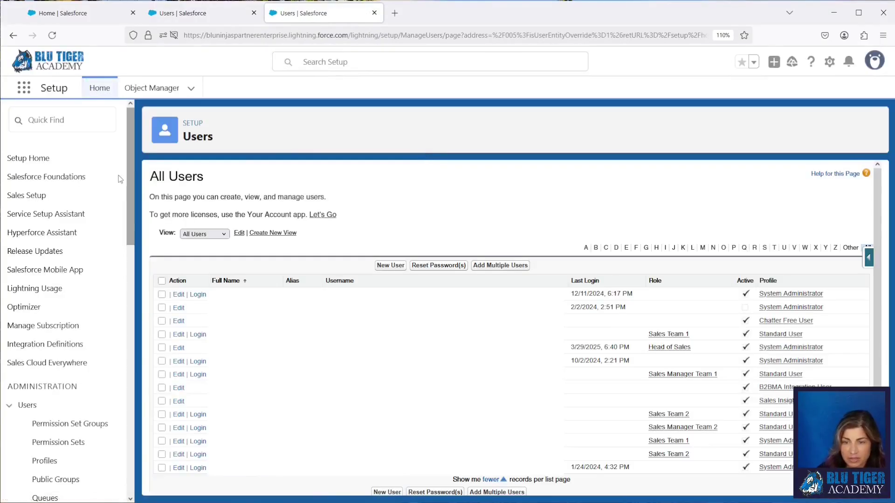
click(72, 122)
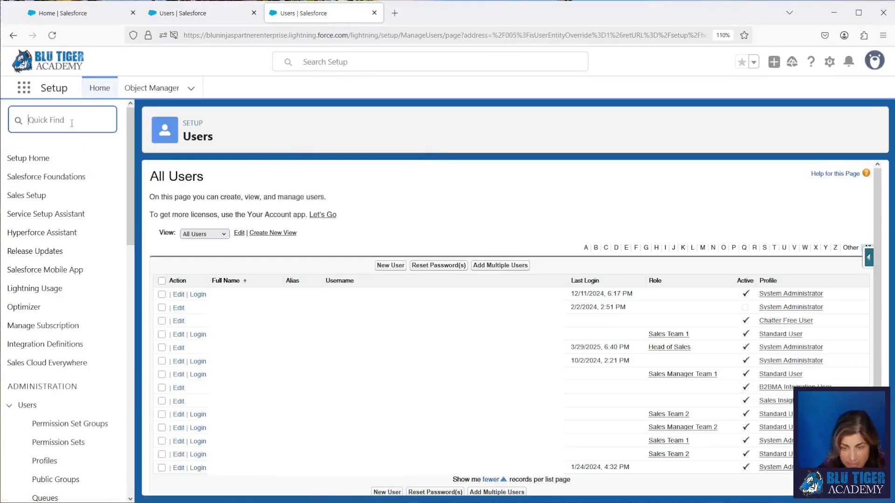
text(report)
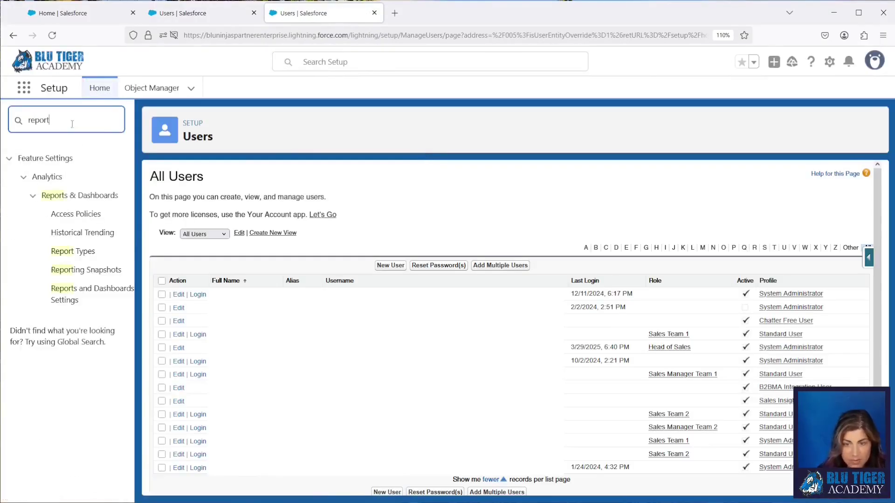
click(85, 254)
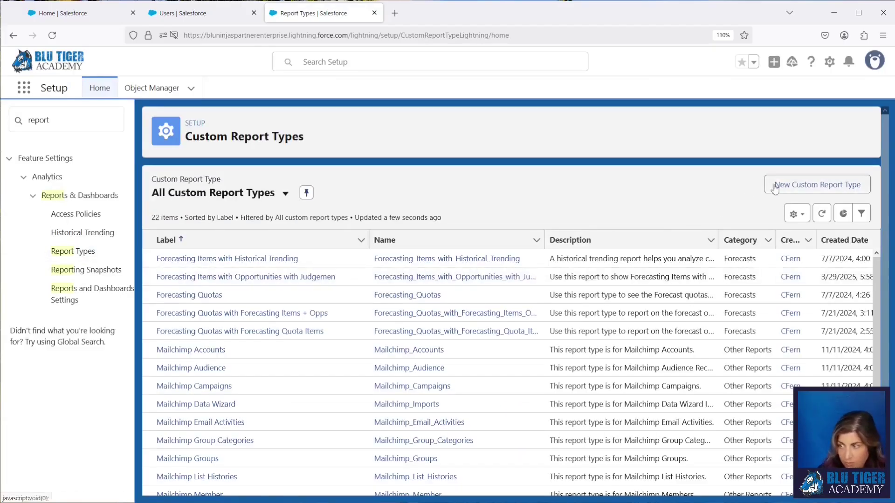
click(775, 185)
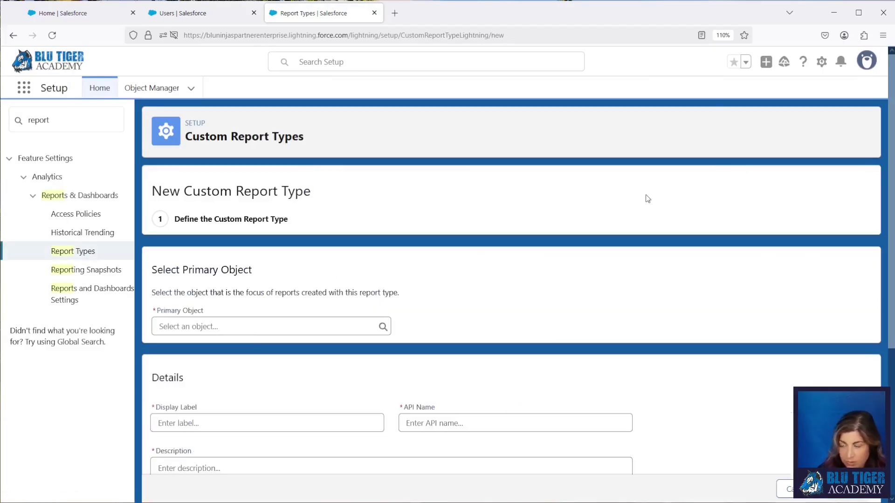
Step: Choose Forecasting Submissions as the primary object and set the display label to "Forecasting Submissions"
click(220, 324)
text(forecasting)
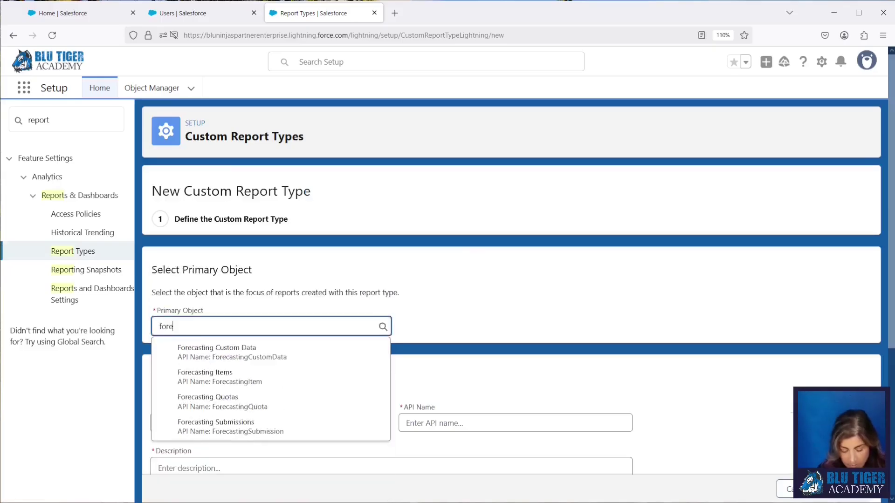
click(257, 420)
click(219, 422)
text(Forecasting Submissions)
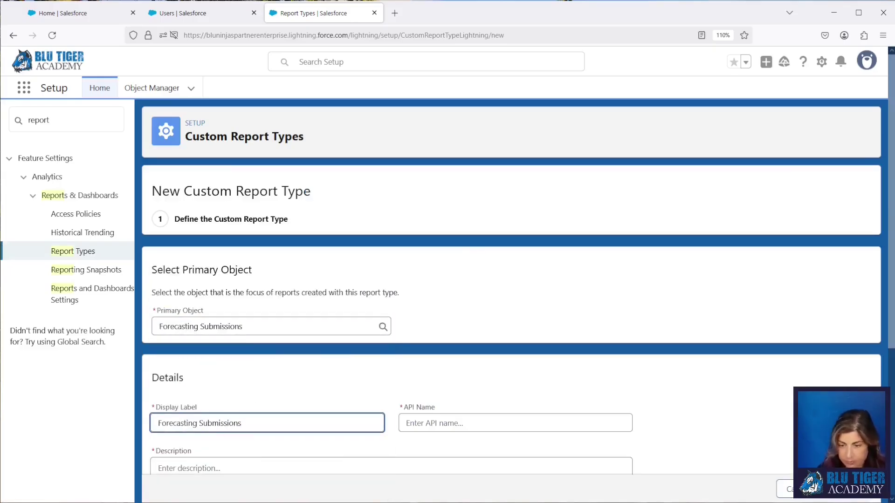
key(Tab)
Step: Describe it as "Use this report to see Forecast Submissions", store it in Forecasts, set it to Deployed and continue
click(208, 256)
text(Use this report to see Forecast Submissions)
click(261, 322)
click(260, 310)
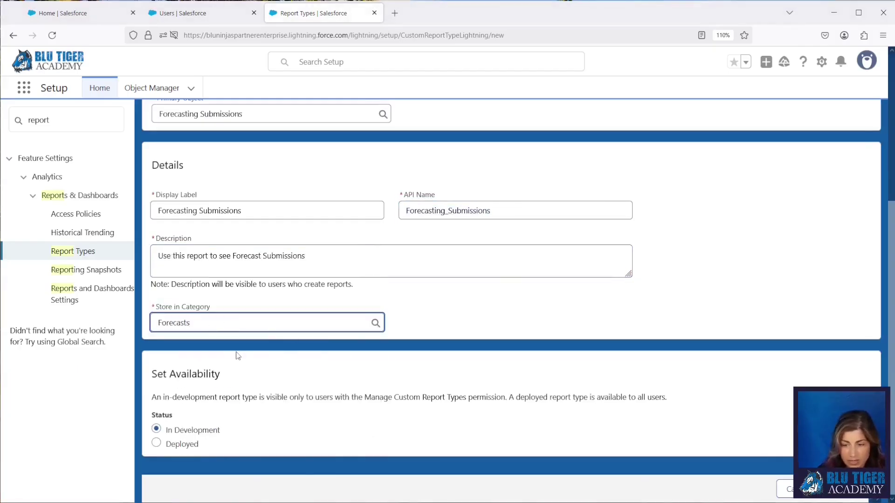
click(157, 443)
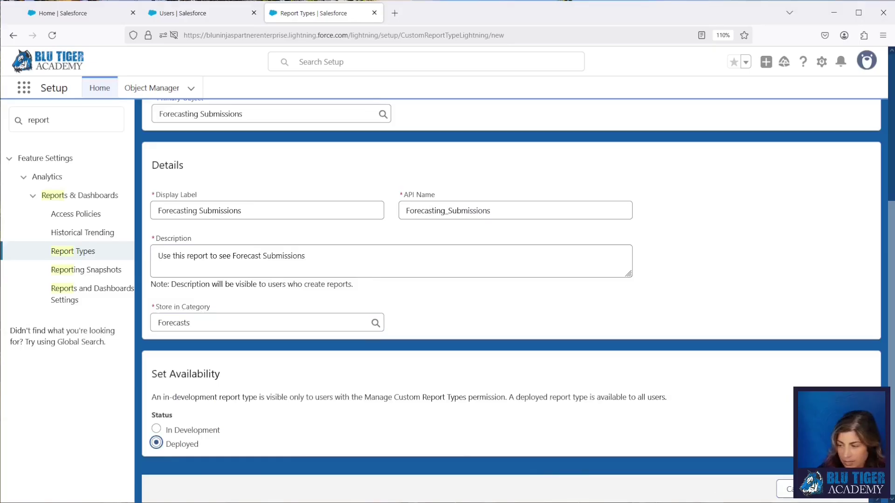
click(853, 489)
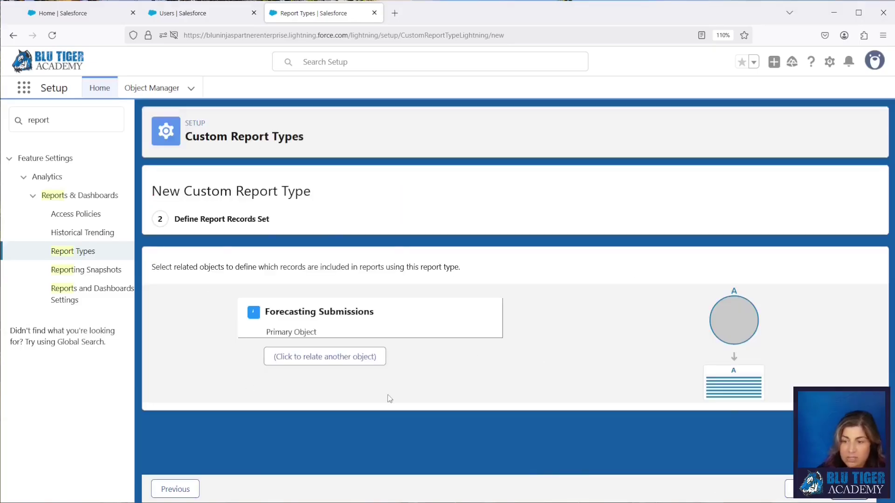
click(366, 357)
click(348, 387)
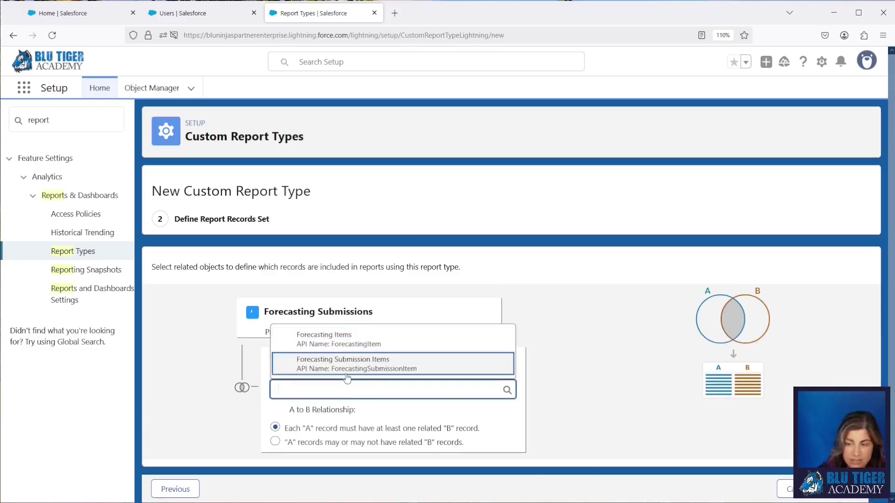
click(330, 338)
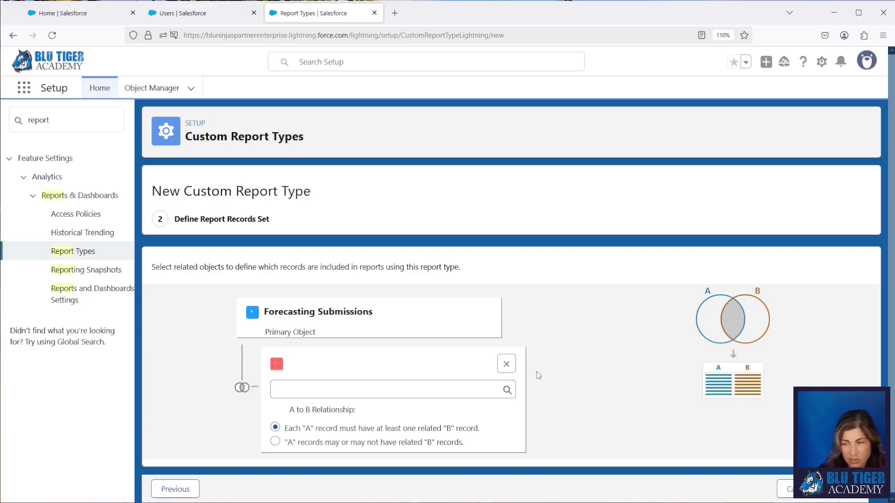
click(508, 366)
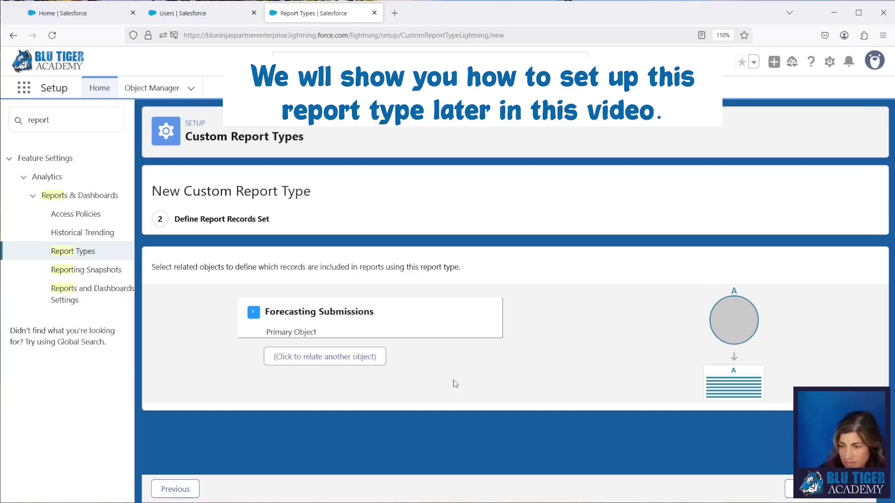
Step: Save the report type with Forecasting Submissions as its only object and return to the custom report types list
click(829, 488)
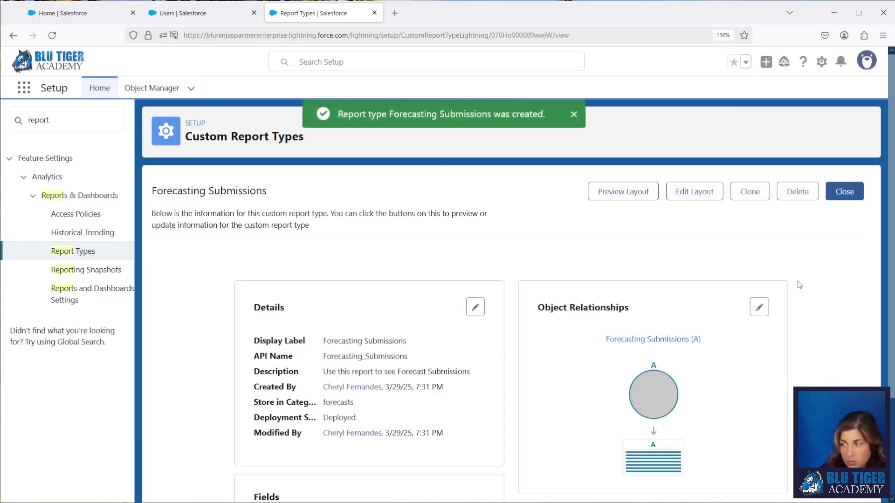
click(832, 192)
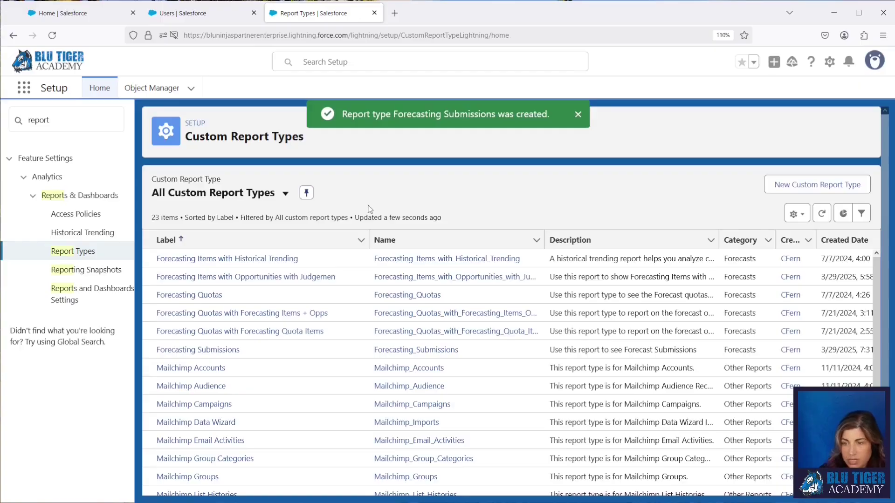
Step: Open Reports and create a new report based on the Forecasting Submissions report type
click(24, 88)
text(report)
click(65, 214)
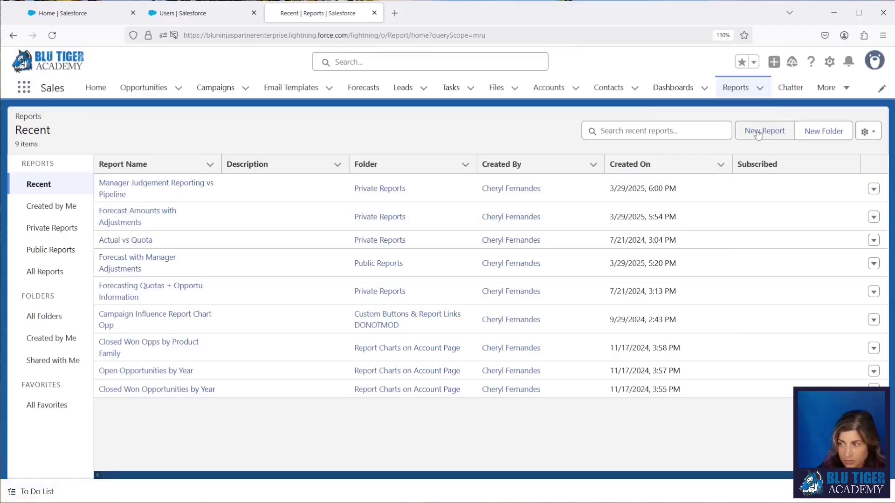
click(763, 130)
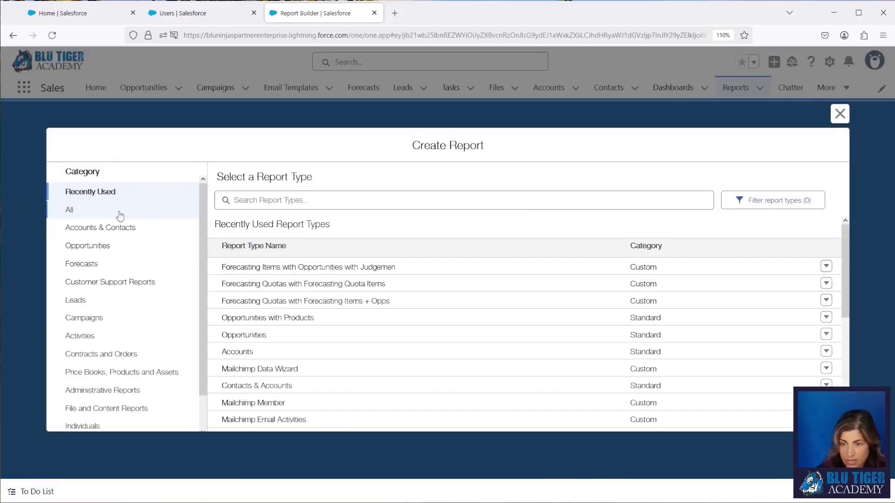
click(118, 211)
click(239, 203)
text(subm)
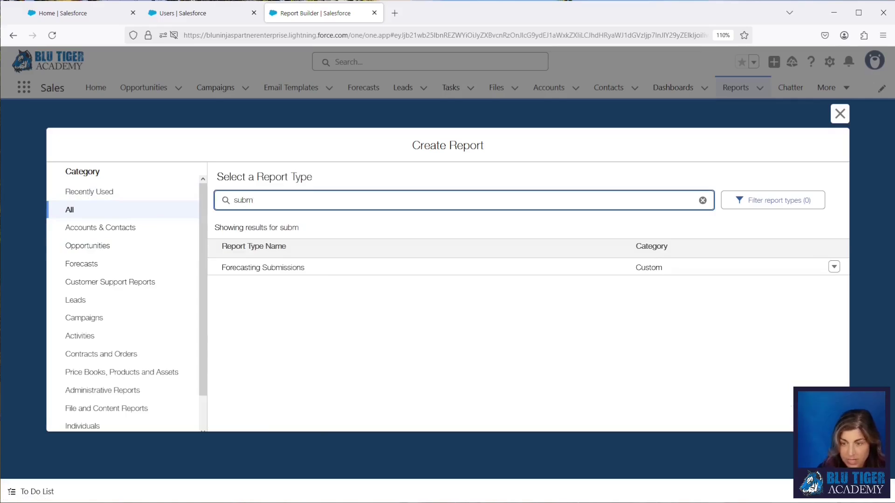
click(324, 266)
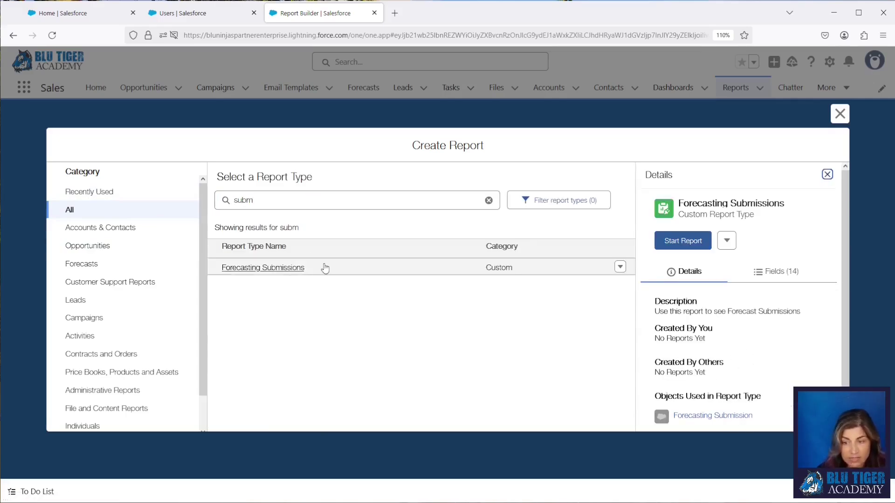
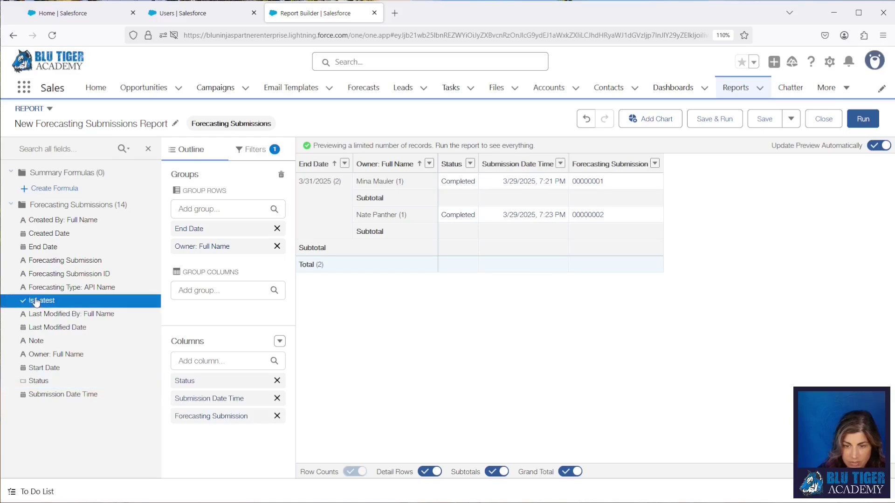
Step: Add the Is Latest, Note and Created By: Full Name columns to the report, placing Is Latest directly before Note
click(36, 342)
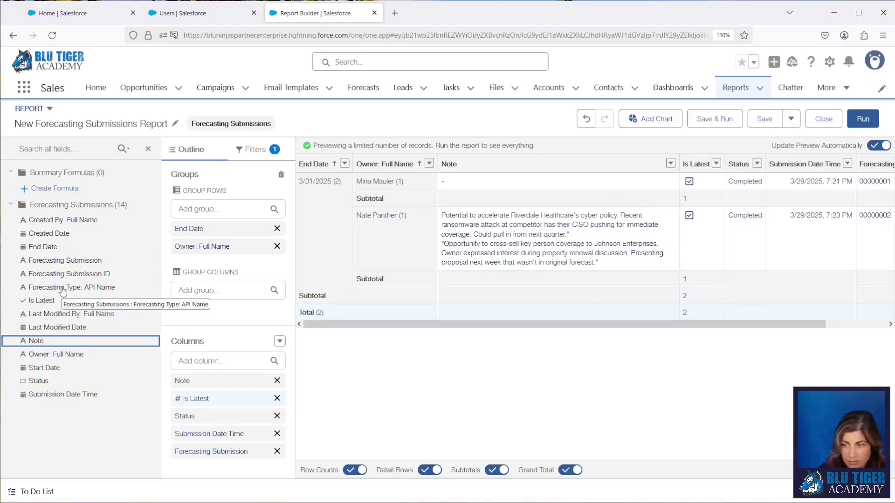
double_click(65, 220)
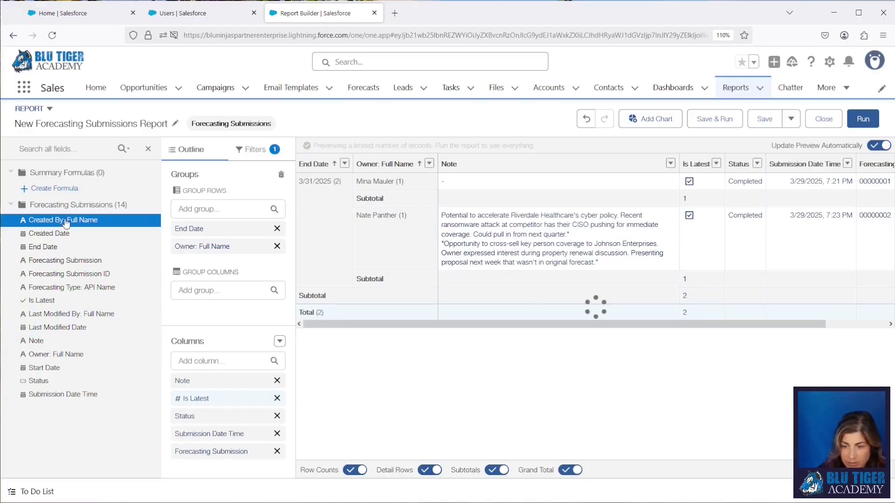
drag(219, 416, 256, 400)
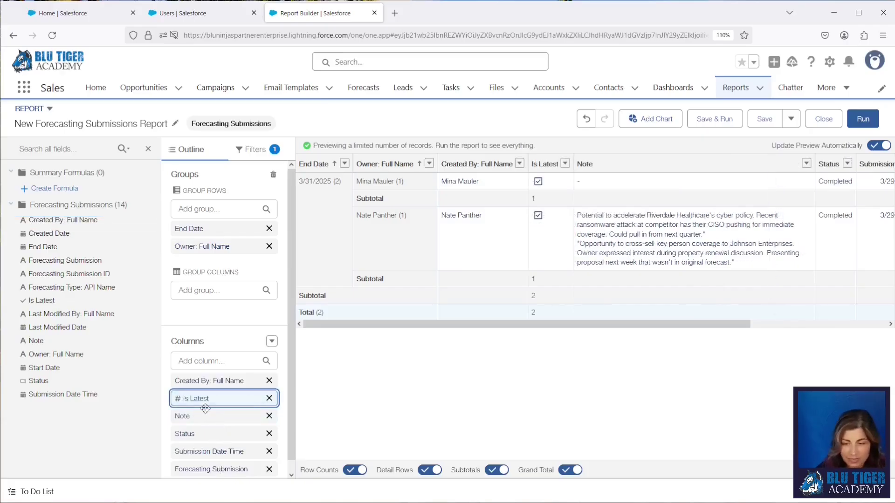
Step: Save and run the report as "New Forecasting Submissions Report" in the Private Reports folder
click(714, 119)
click(273, 214)
click(271, 248)
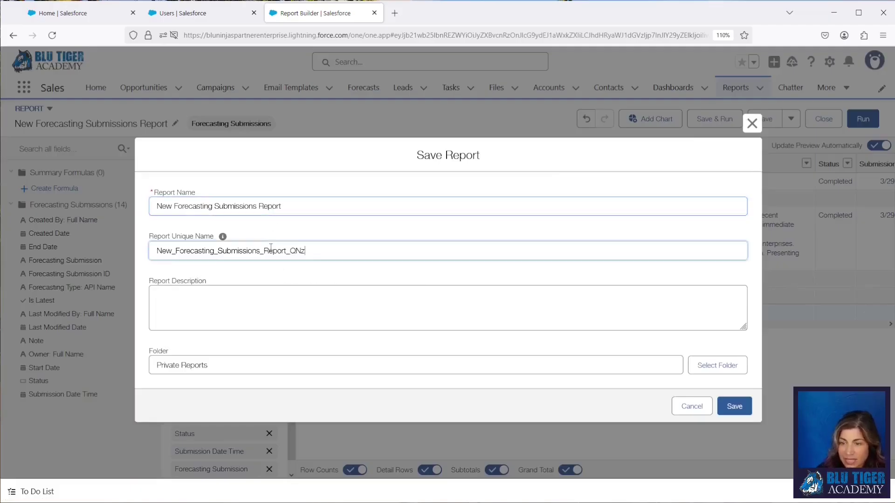
click(731, 405)
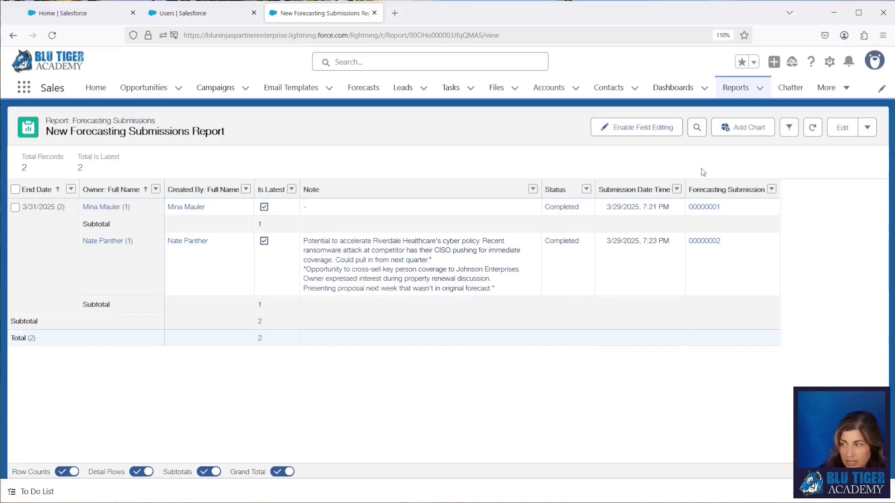
Step: Reopen the report for editing and examine the fields available from its report type
click(841, 130)
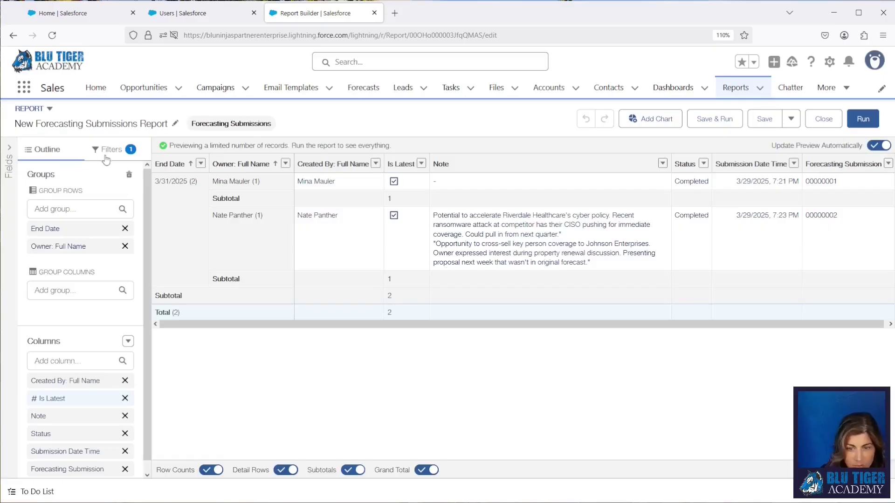
click(9, 148)
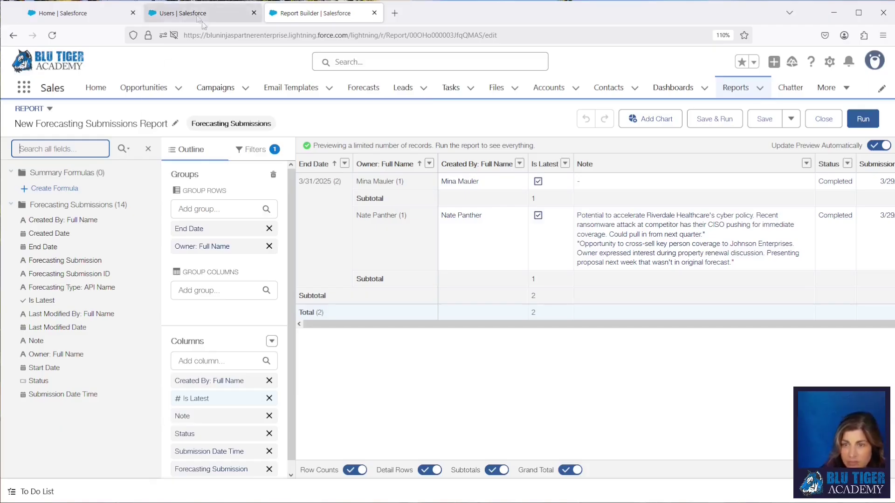
click(238, 66)
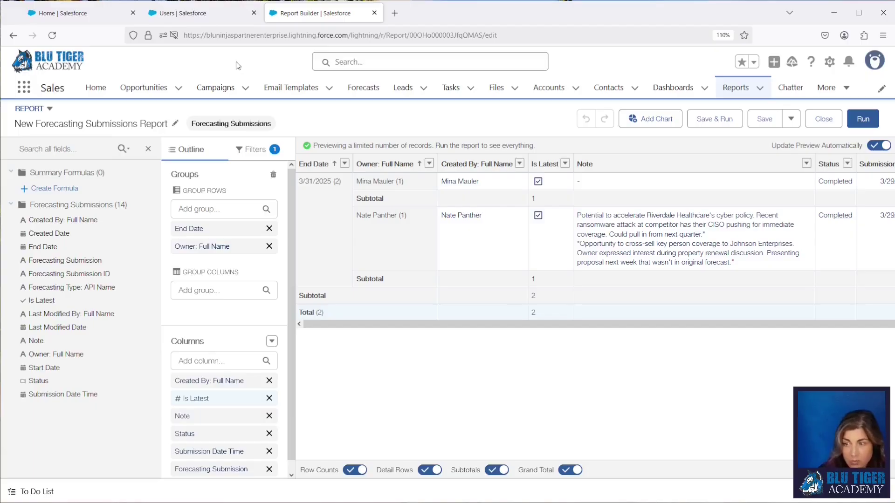
Step: Open Setup in a new tab and start another custom report type from the Report Types page
click(829, 62)
click(828, 110)
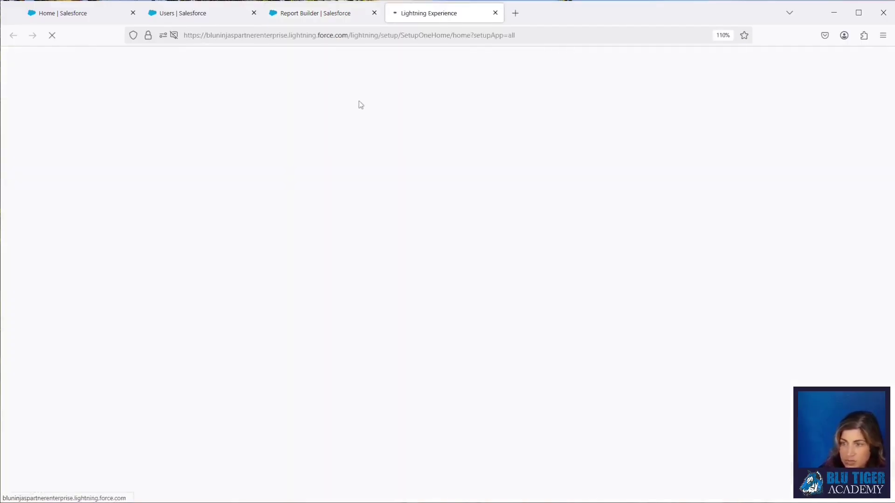
text(report)
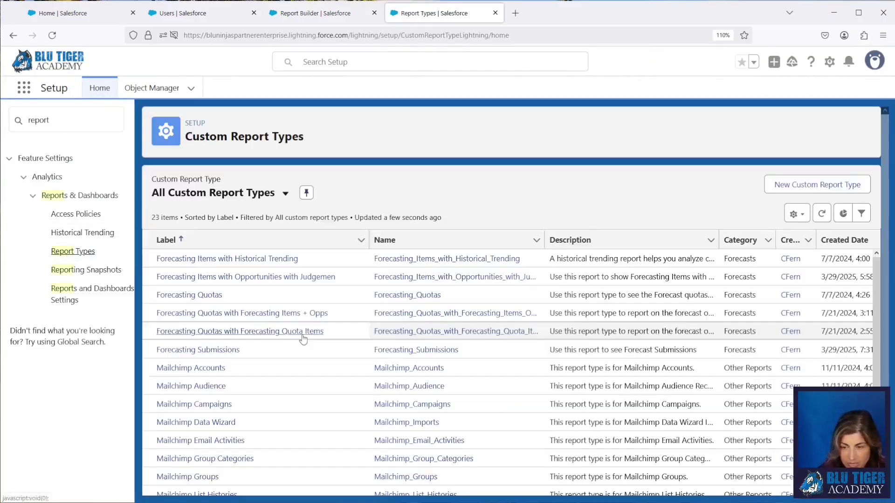
click(787, 187)
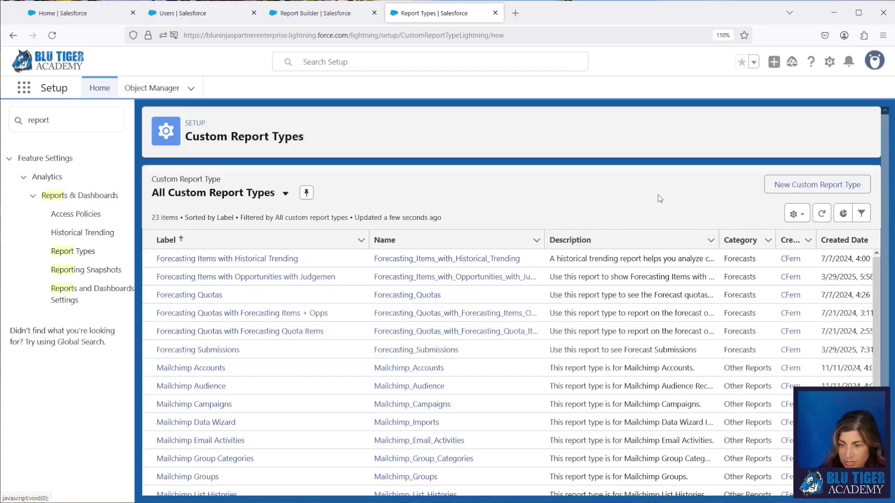
Step: Choose Forecasting Submissions as the primary object and label the report type "Forecasting Submissions with Items"
click(279, 321)
text(forecas)
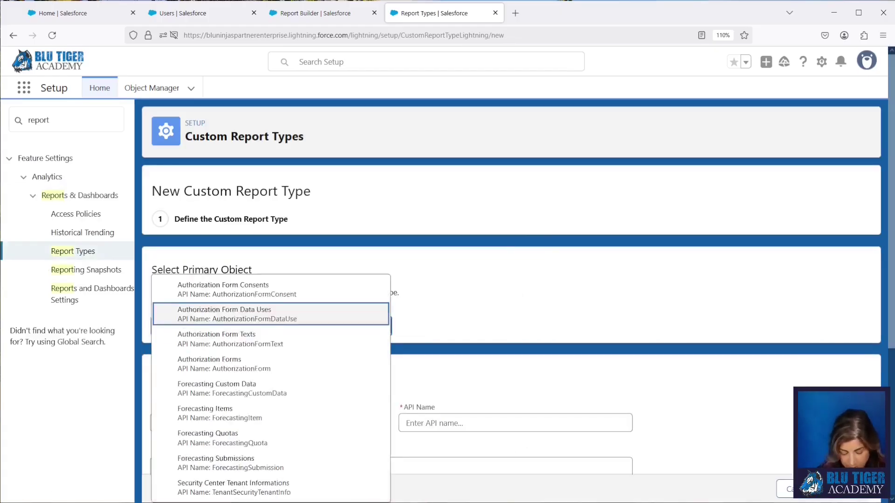
click(292, 433)
click(247, 422)
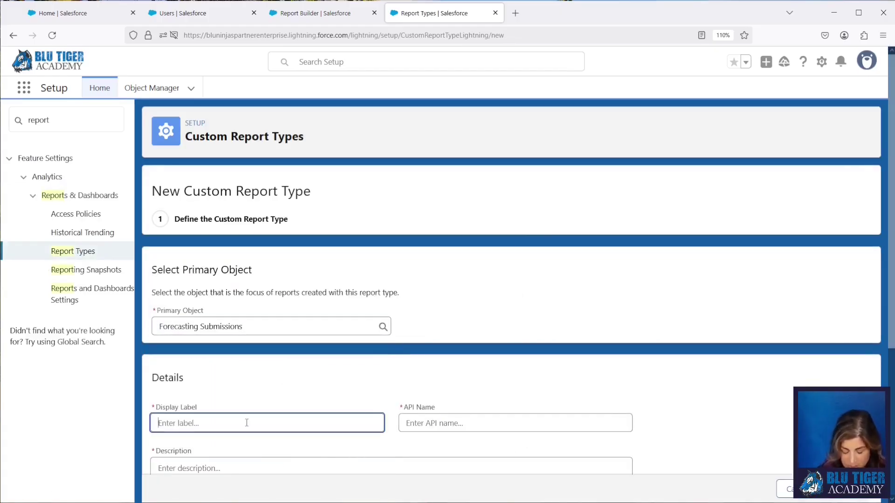
text(Forecasting Submissions wi)
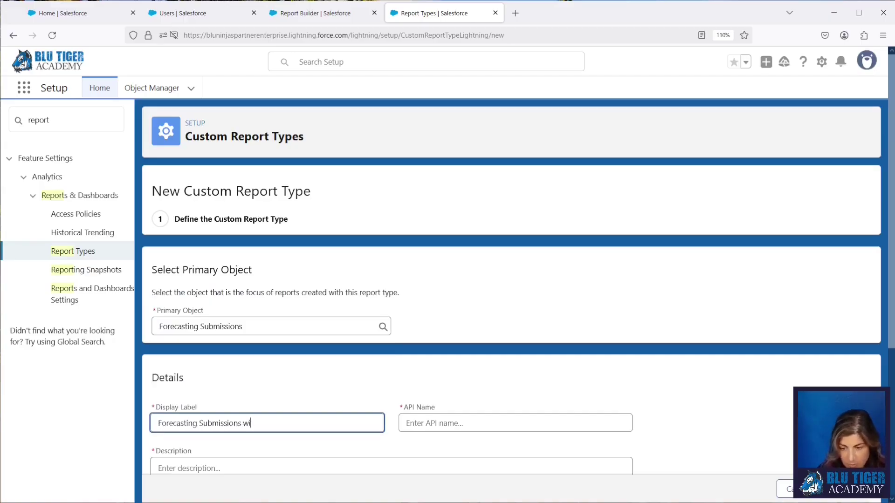
scroll(513, 279, down, 3)
key(Tab)
key(Tab)
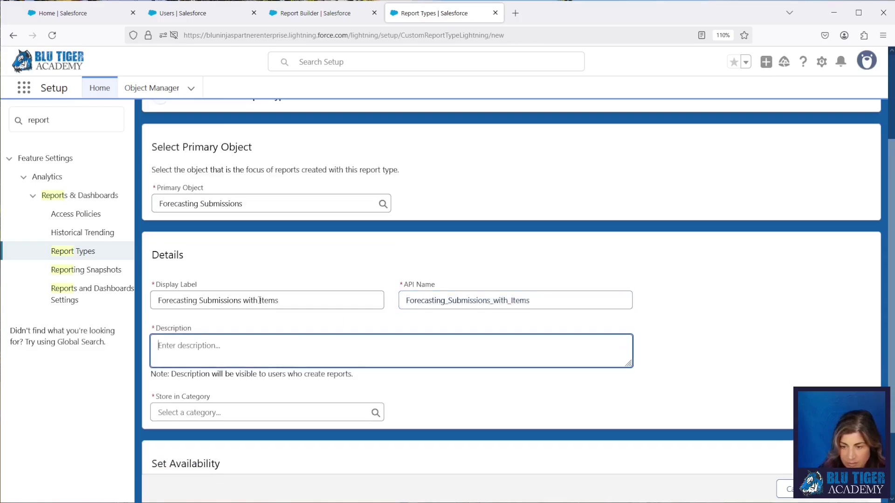
Step: Change the report type's label to "Forecasting Submissions with Submission Items" and its API name to Forecasting_Submissions_with_Submission_Items
click(259, 300)
text(Submission)
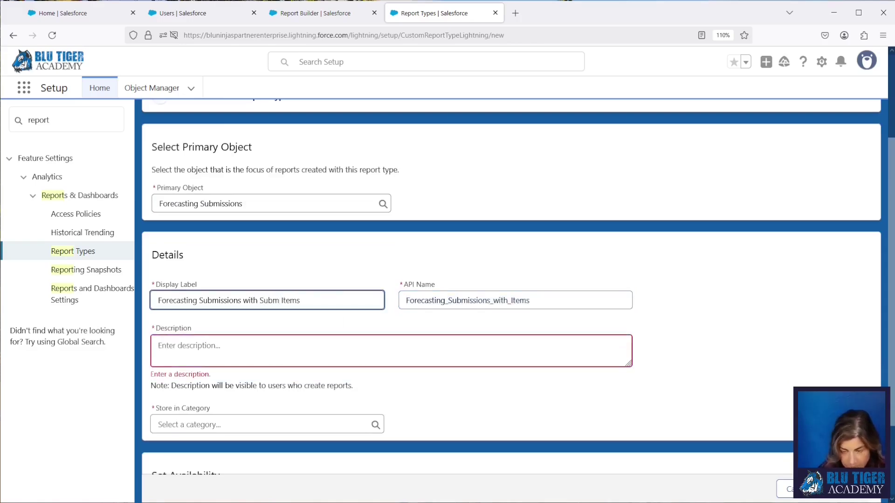
click(507, 300)
text(_Submission)
Step: Describe it as "Use this report to show Forecast submissions with the related Forecasting Submission ITems", categorize it under Forecasts, and mark it Deployed
click(379, 347)
text(Use this report to show Forecast submission with the related Forecasting Submission ITems)
click(217, 413)
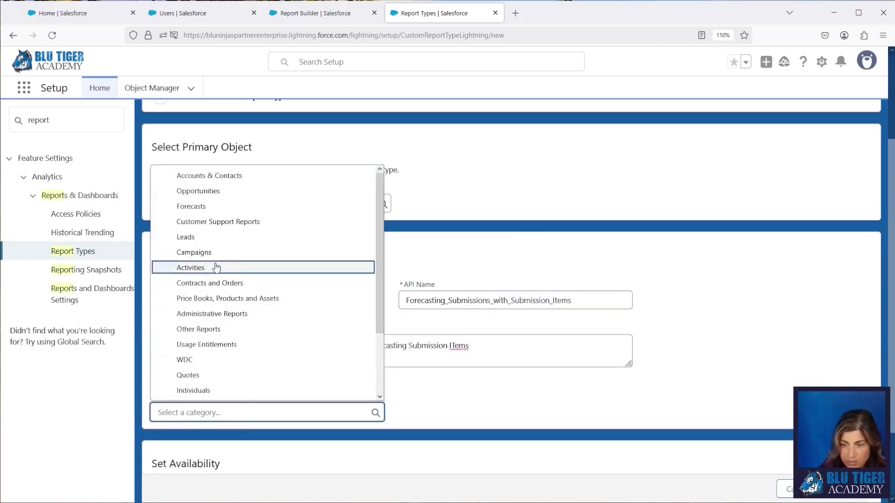
click(191, 206)
scroll(280, 326, down, 2)
click(157, 443)
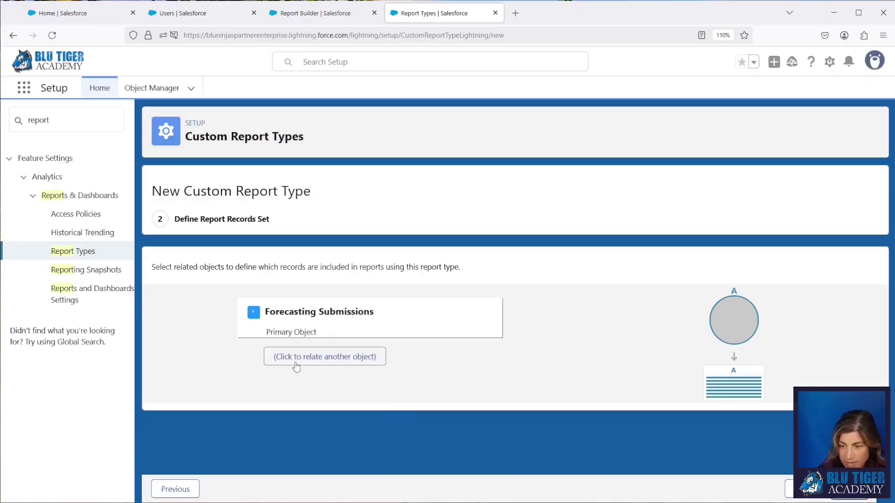
Step: Relate Forecasting Submission Items to Forecasting Submissions, requiring at least one related record, and save and close the report type
click(308, 365)
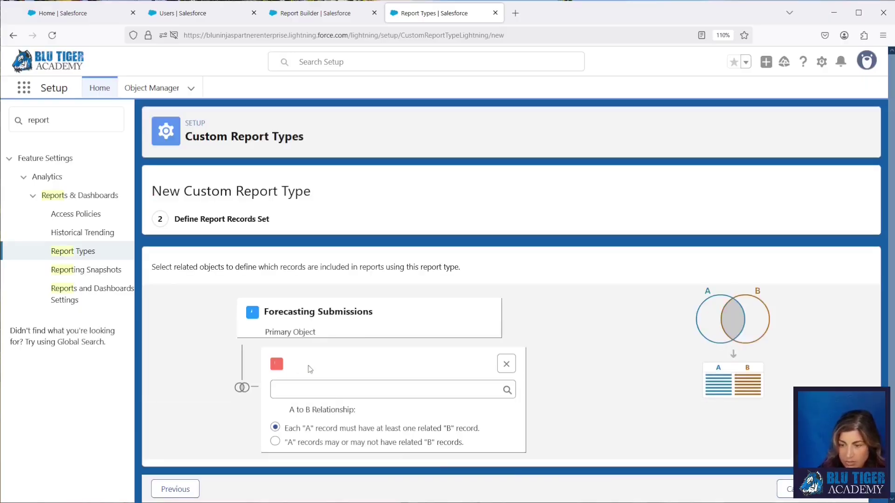
click(334, 393)
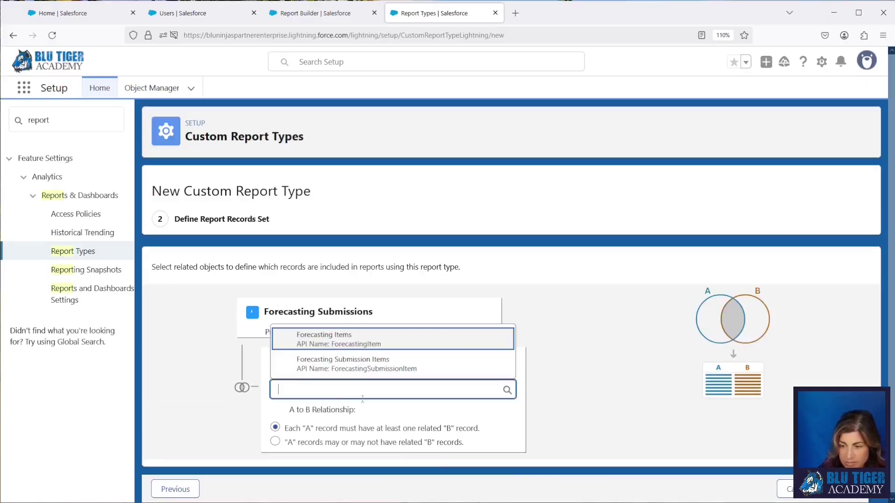
click(355, 366)
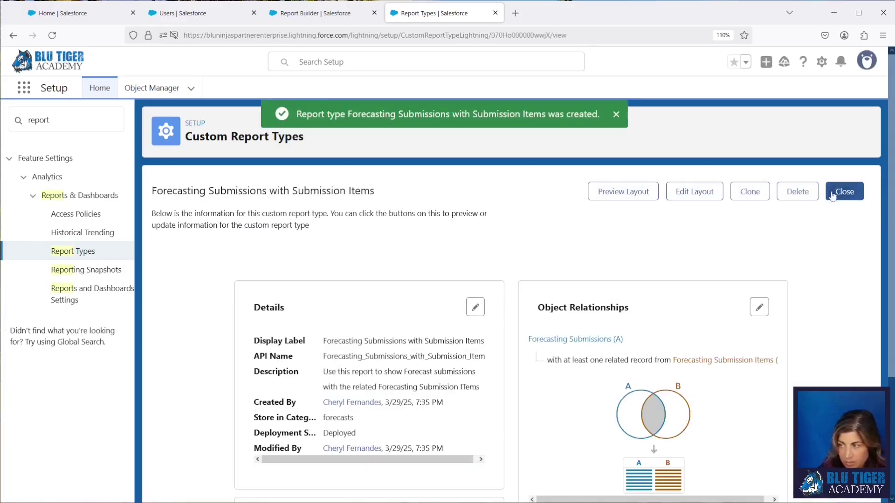
click(834, 195)
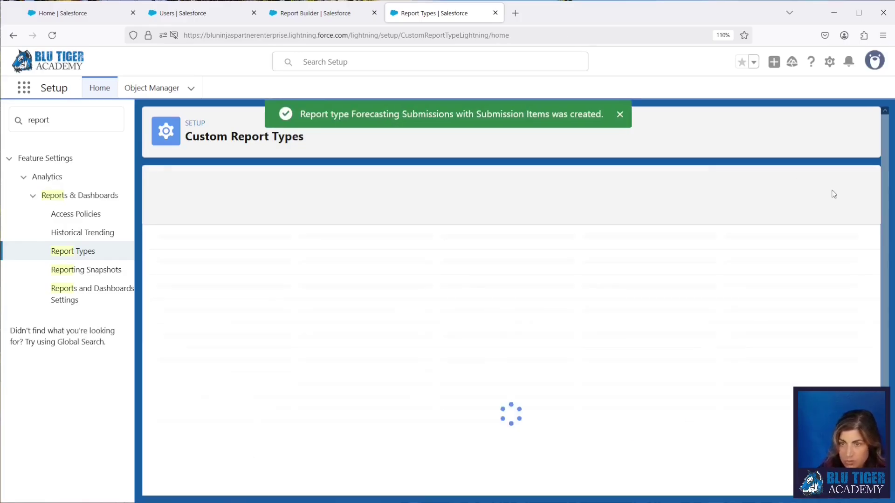
Step: Start a new report in Sales based on the Forecasting Submissions with Submission Items report type
click(315, 13)
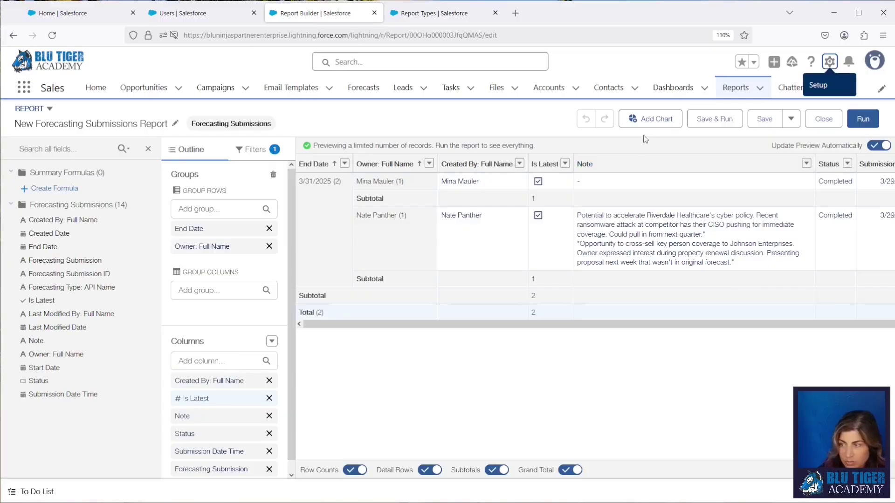
click(742, 91)
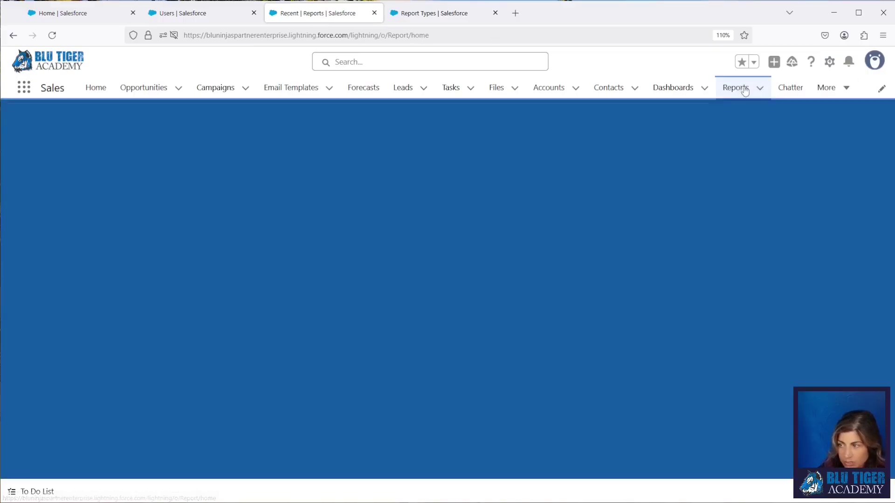
click(751, 126)
click(182, 214)
click(261, 199)
text(su)
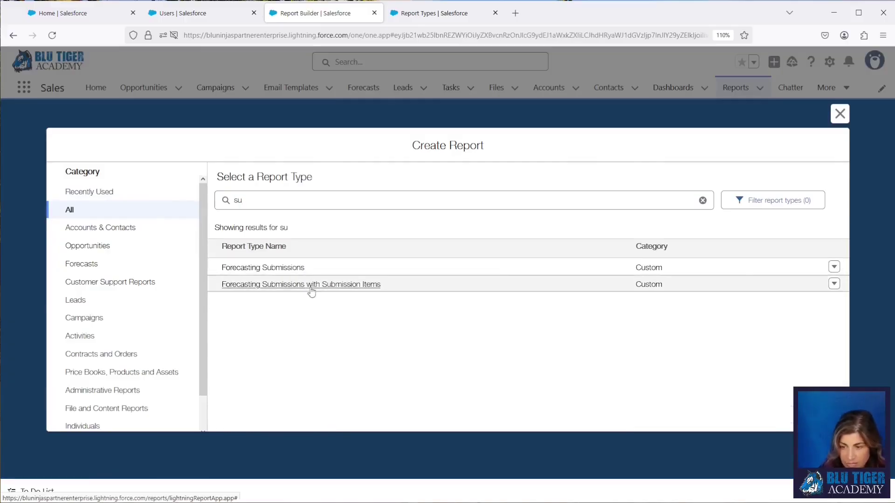
click(311, 286)
click(670, 243)
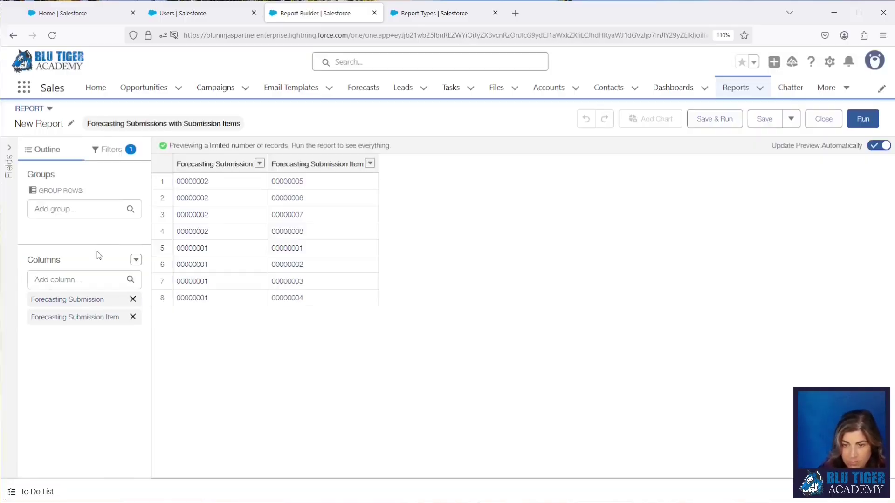
Step: Switch the report's date filter from Created Date to End Date, keeping the Current FQ range
click(104, 149)
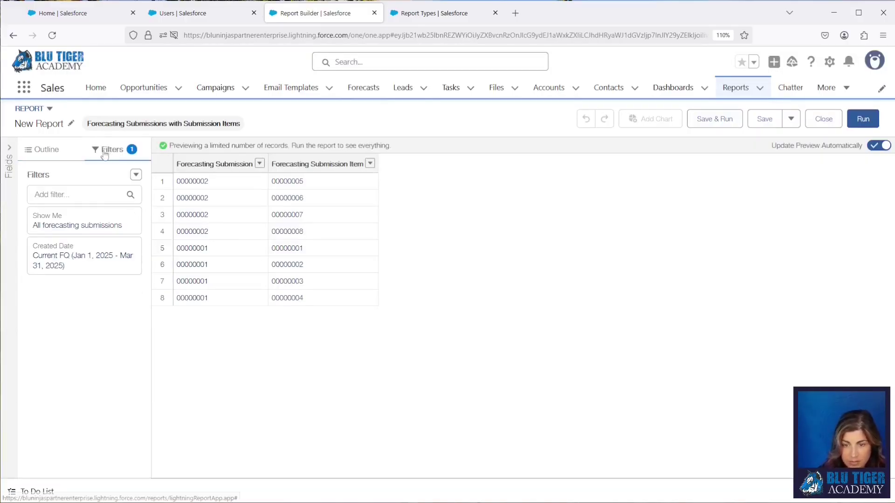
click(78, 252)
click(235, 236)
click(226, 291)
click(317, 315)
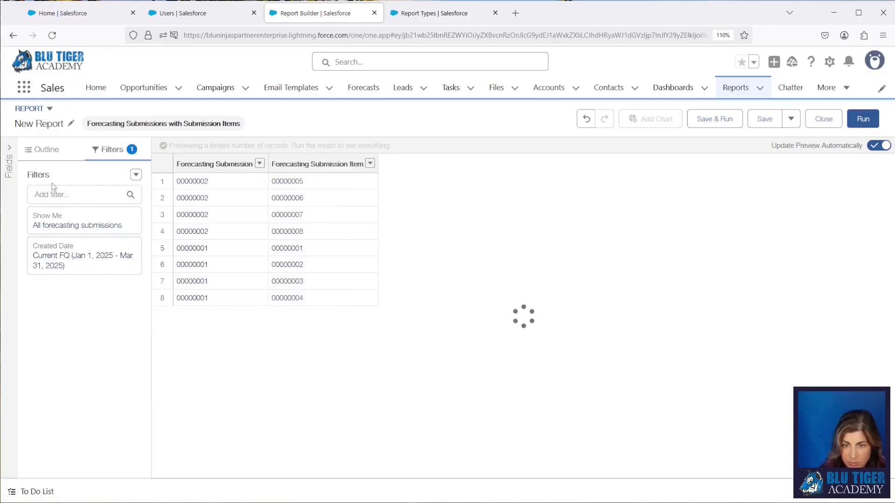
Step: Add the submission fields Status, Submission Date Time, Note and Is Latest as report columns
click(9, 148)
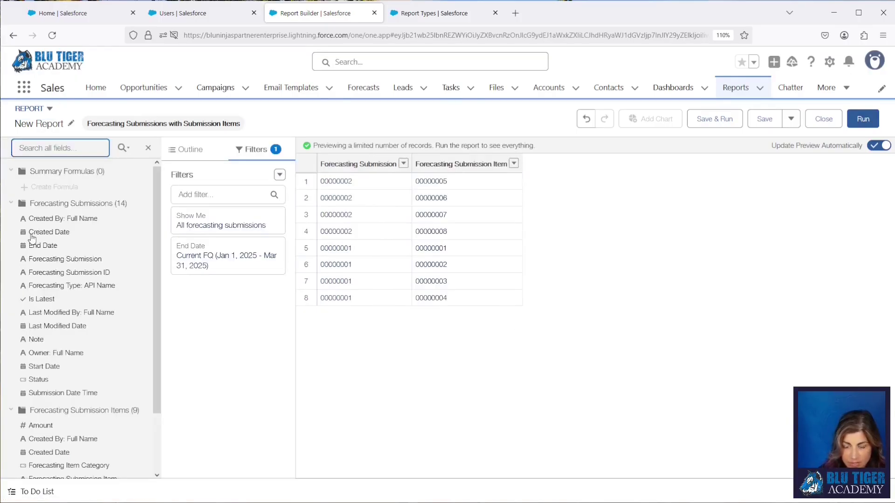
click(179, 149)
click(44, 380)
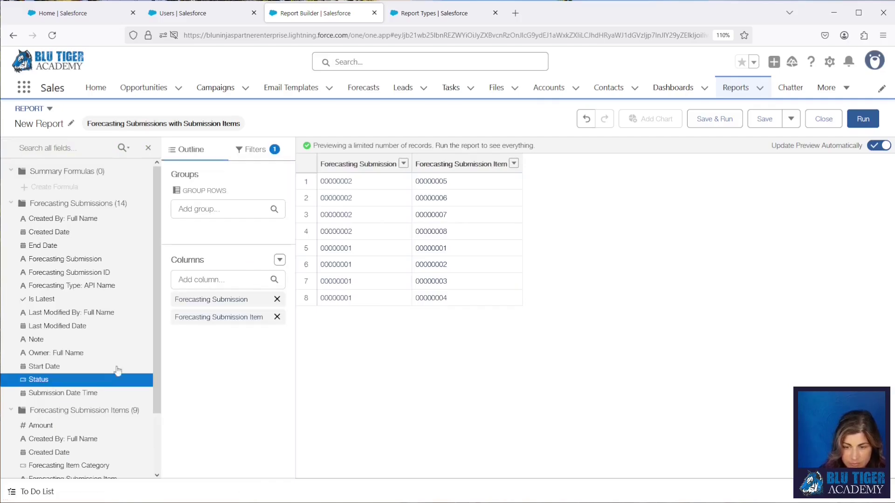
double_click(45, 379)
double_click(62, 393)
double_click(36, 339)
double_click(42, 298)
Step: Add Amount and Forecasting Item Category from Forecasting Submission Items as report columns
double_click(42, 425)
scroll(53, 361, down, 2)
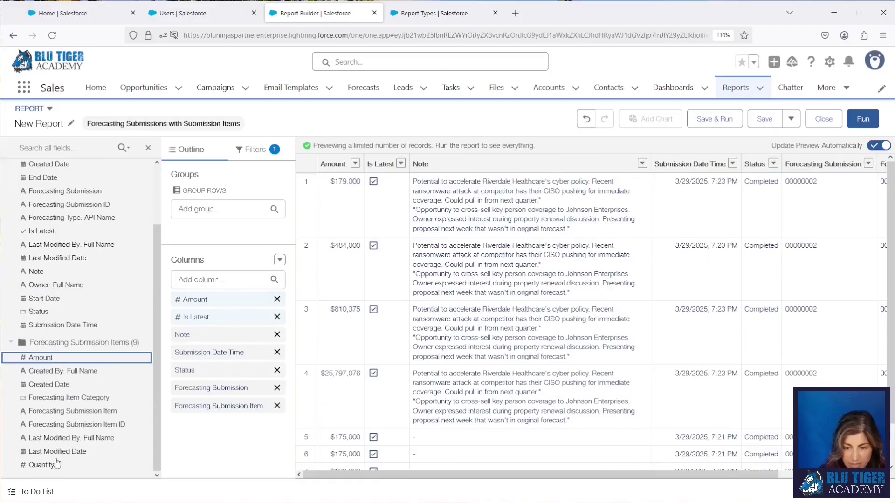
click(50, 401)
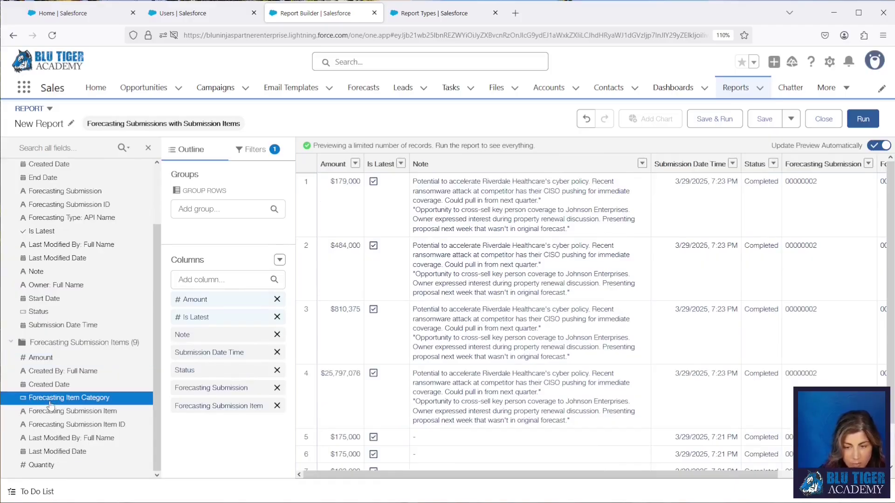
double_click(50, 403)
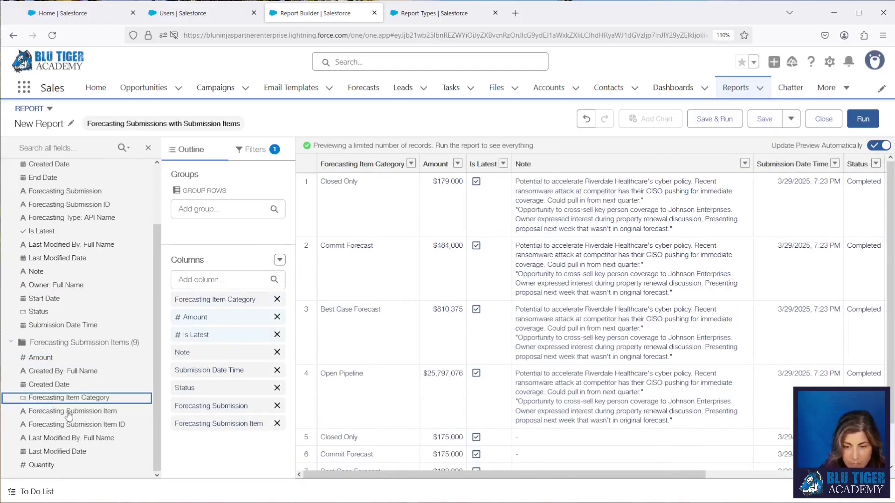
Step: Group the report rows by End Date, Owner: Full Name and Forecasting Item Category, in that order
drag(210, 299, 219, 228)
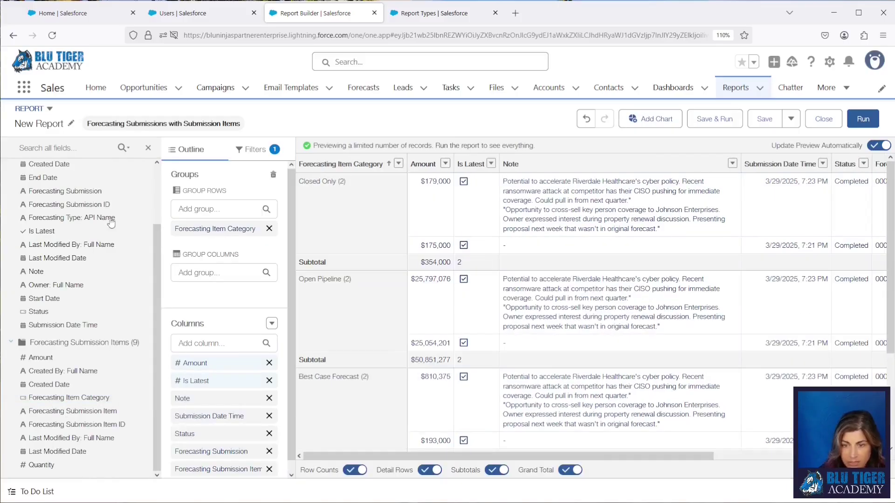
scroll(97, 275, up, 3)
drag(62, 355, 215, 219)
drag(43, 245, 197, 227)
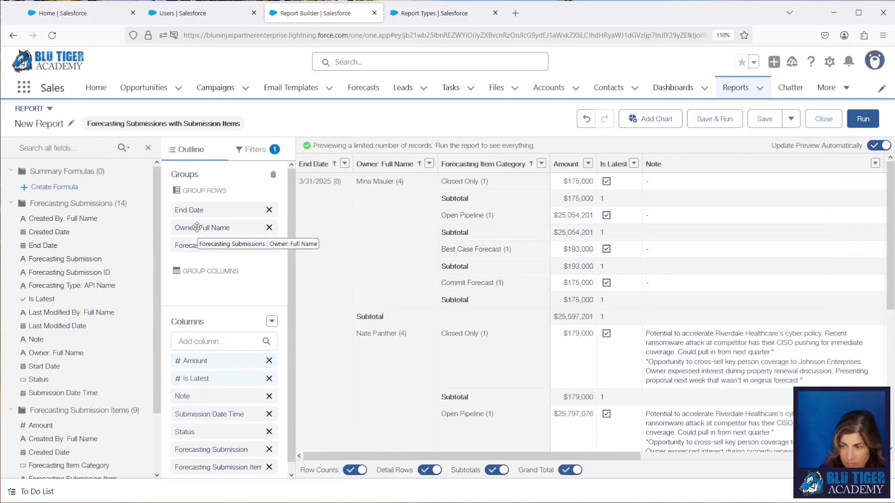
Step: Save and run the report as "Forecasting Submissions with Items" in Private Reports, and view the results with subtotals hidden
click(700, 120)
triple_click(286, 205)
text(Forecasting Submissions with Items)
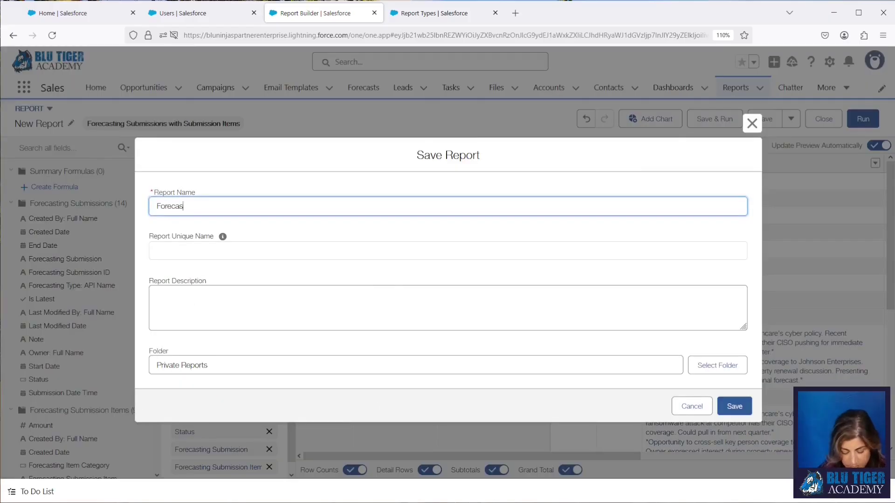
key(Tab)
click(734, 406)
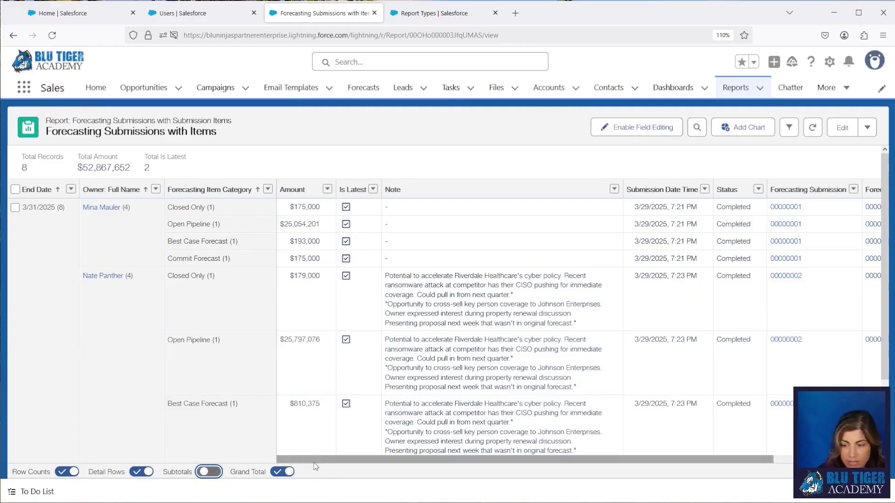
drag(309, 461, 347, 460)
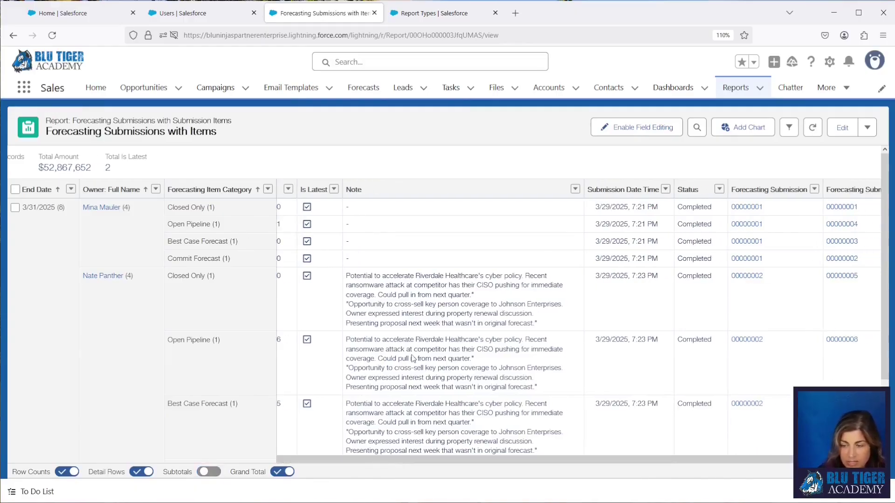
scroll(424, 339, down, 3)
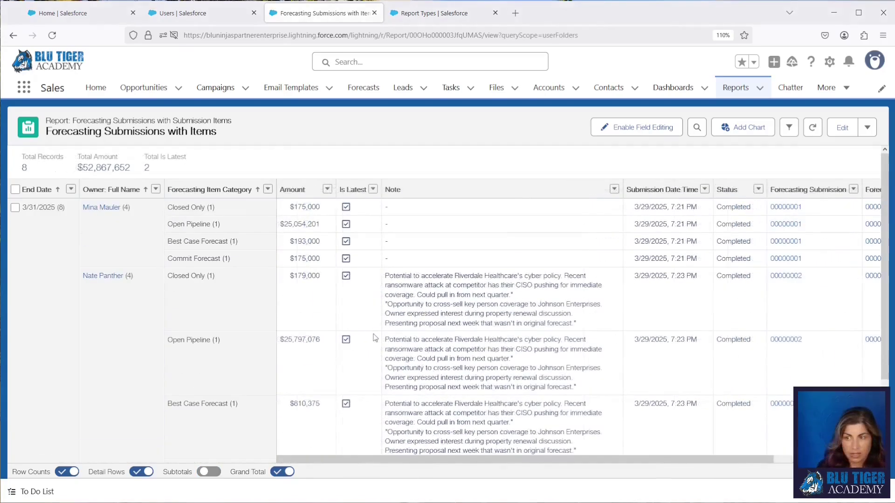
Step: Start another custom report type in Setup with Forecasting Submissions as the primary object
click(421, 13)
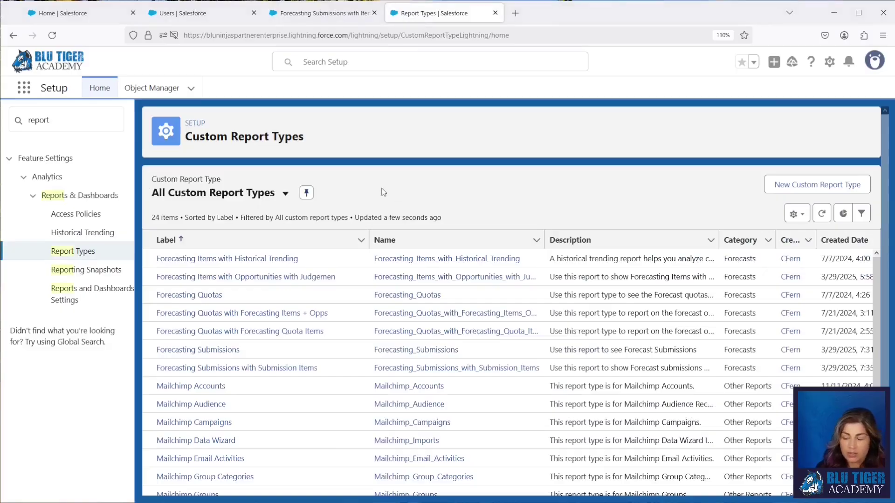
click(771, 185)
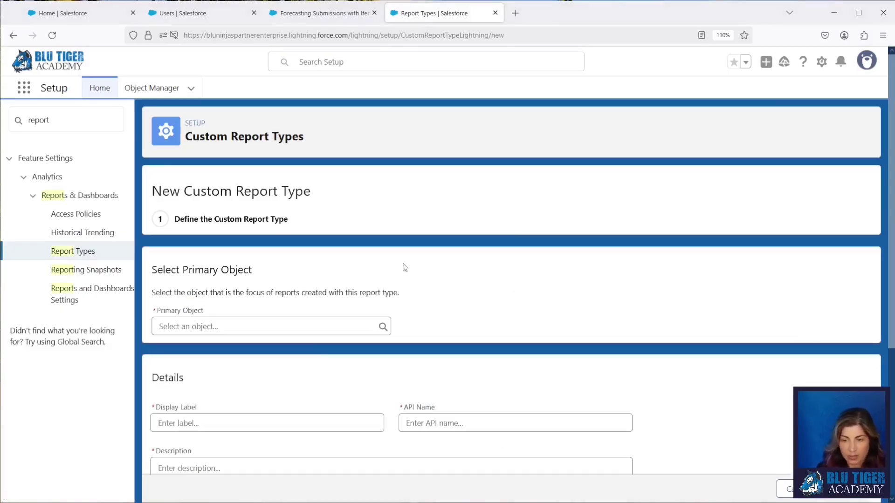
click(288, 331)
text(forecas)
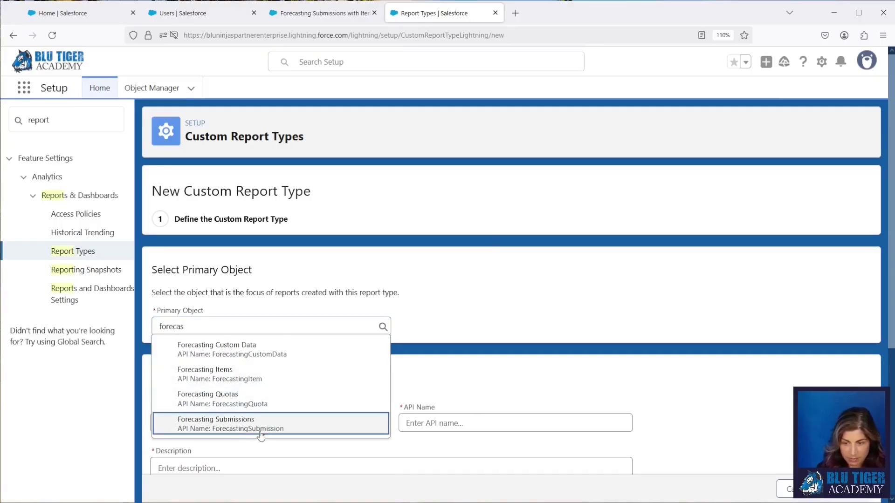
click(261, 431)
Step: Label the report type "Forecasting Submissions with Forecasting Items" and let the API name follow from it
click(212, 425)
text(F)
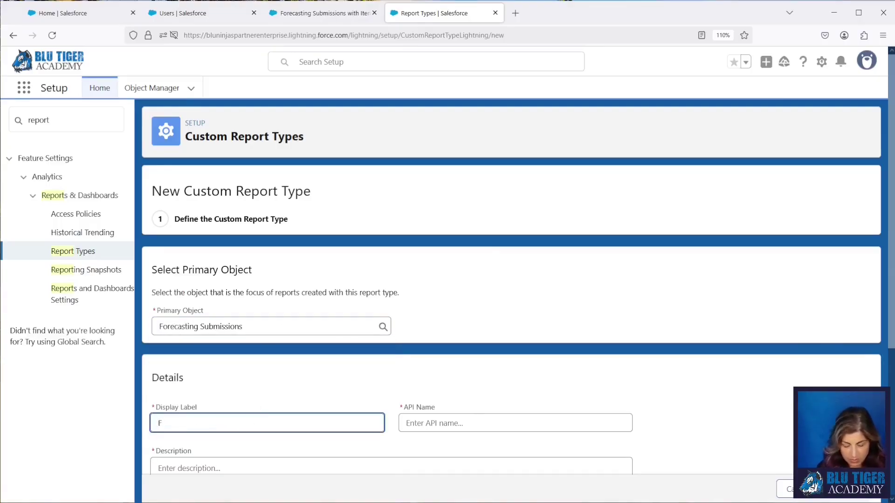
text(orecasting Sub)
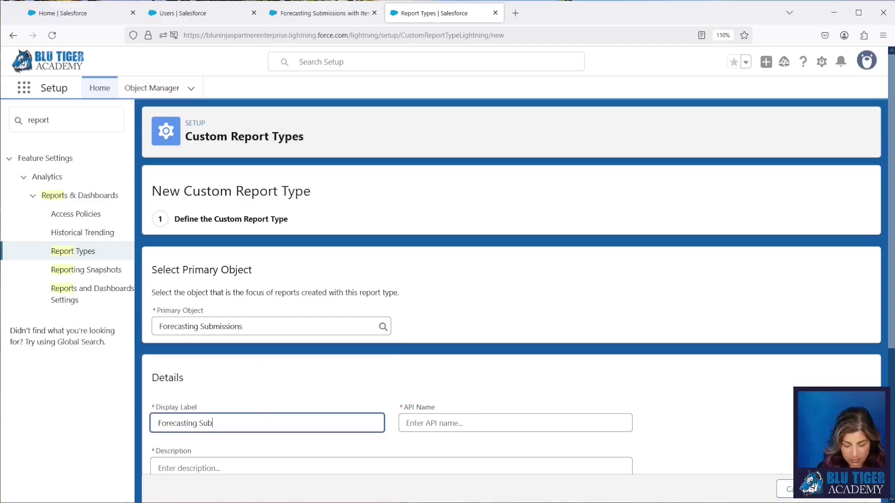
text(missions with Forecasting)
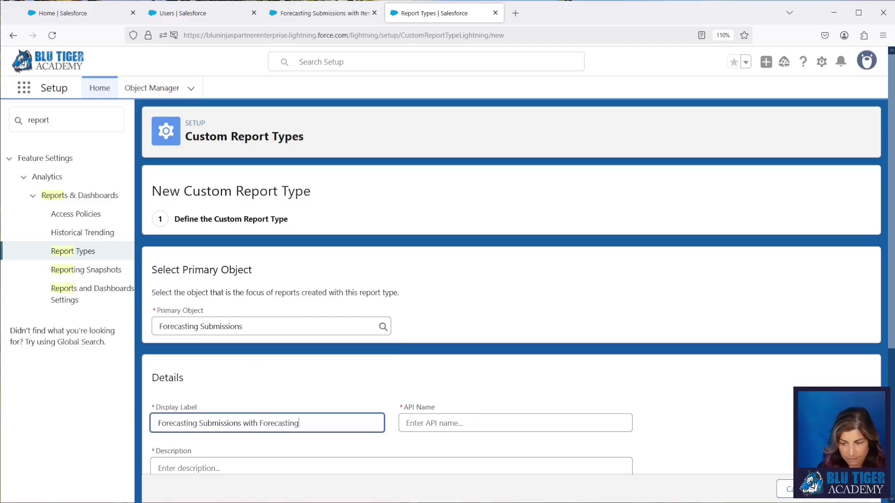
text( Items)
key(Tab)
Step: Describe the report type as "Use this to report on" followed by a copy of its display label
scroll(301, 378, down, 3)
click(176, 355)
text(Use this to report on)
triple_click(349, 304)
key(ctrl+c)
click(253, 346)
key(ctrl+v)
Step: Store the report type in the Forecasts category, mark it Deployed, and continue to defining its related objects
click(261, 413)
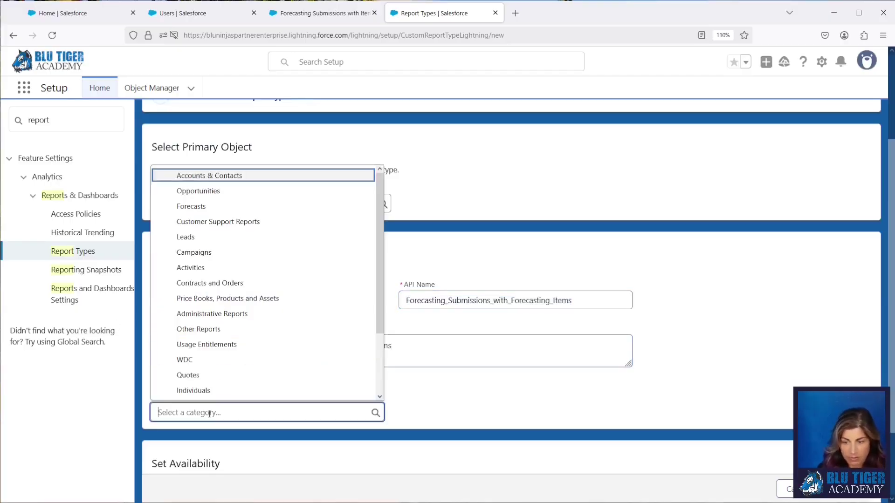
click(203, 207)
scroll(365, 454, down, 2)
click(157, 443)
click(860, 489)
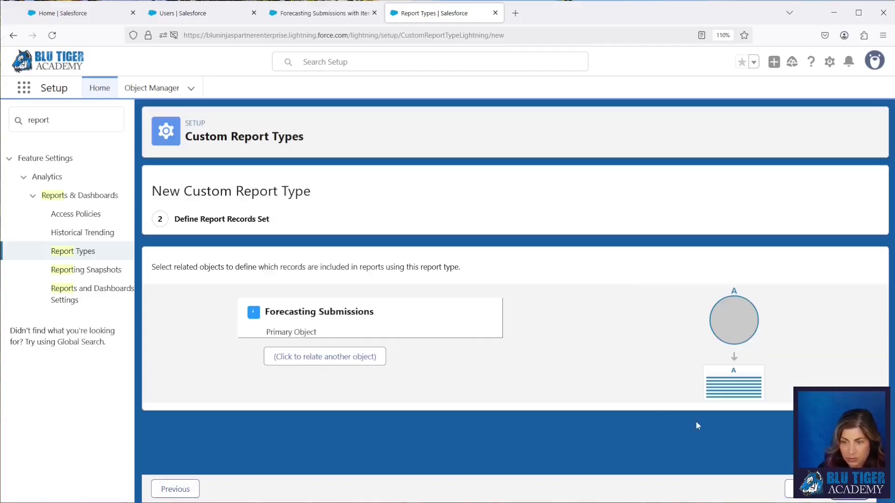
Step: Relate Forecasting Items to Forecasting Submissions, requiring at least one related record, and save the report type
click(315, 360)
click(345, 390)
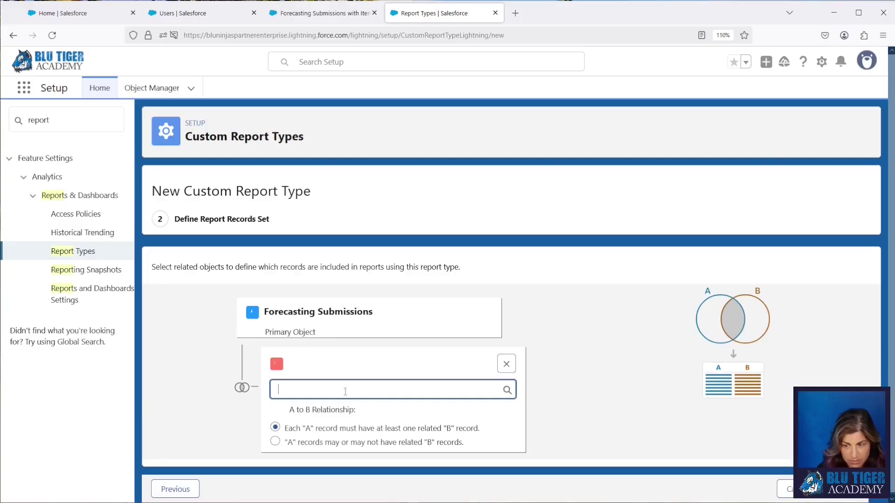
click(359, 350)
click(636, 396)
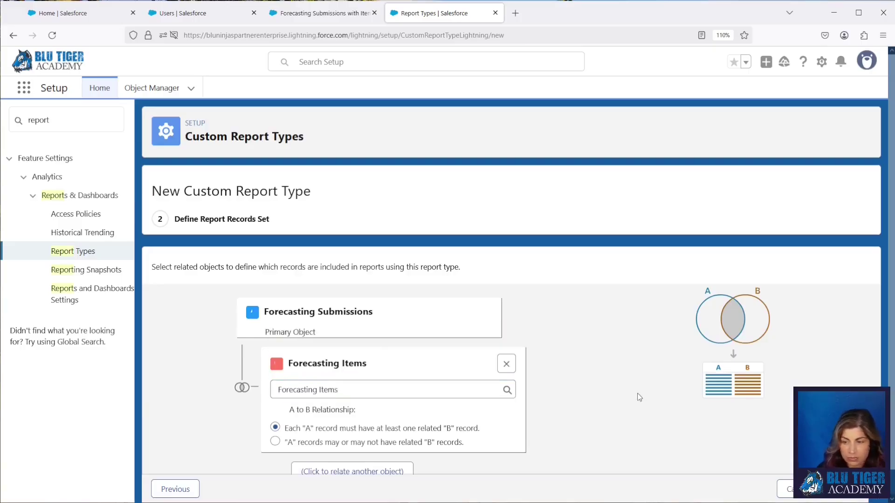
scroll(669, 405, down, 1)
click(860, 489)
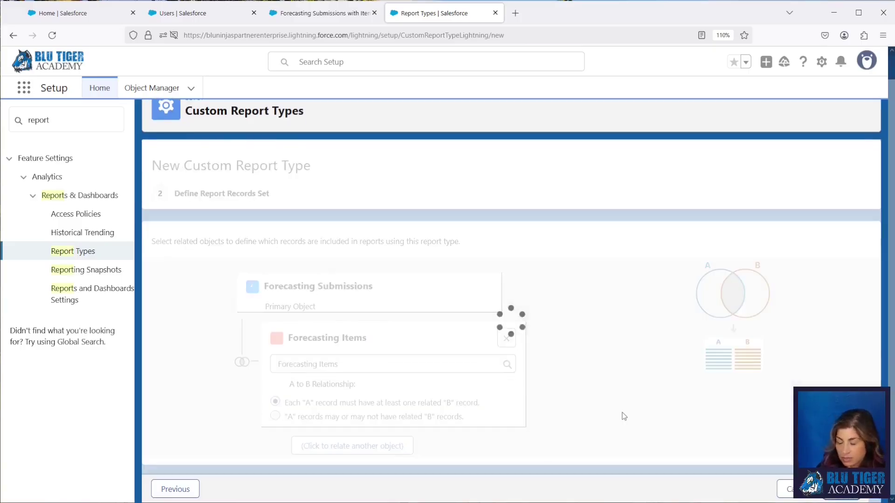
Step: Start a new report in Sales based on the Forecasting Submissions with Forecasting Items report type
click(837, 195)
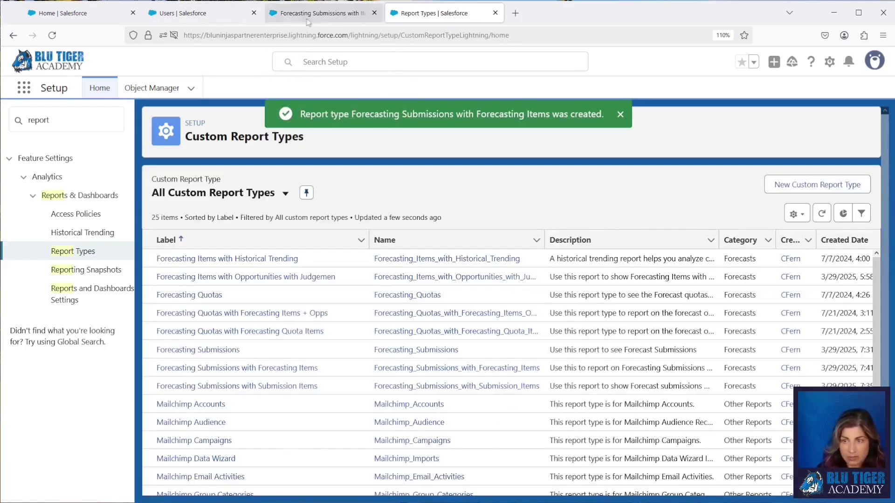
click(289, 13)
click(735, 88)
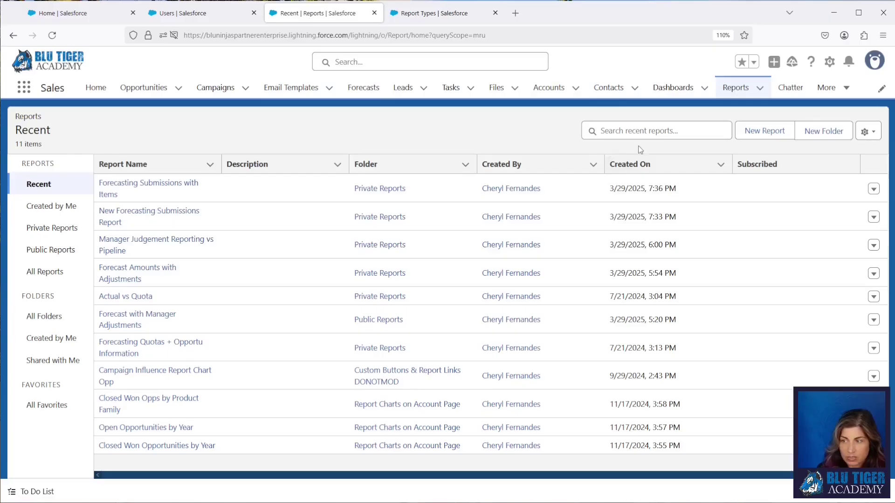
click(764, 131)
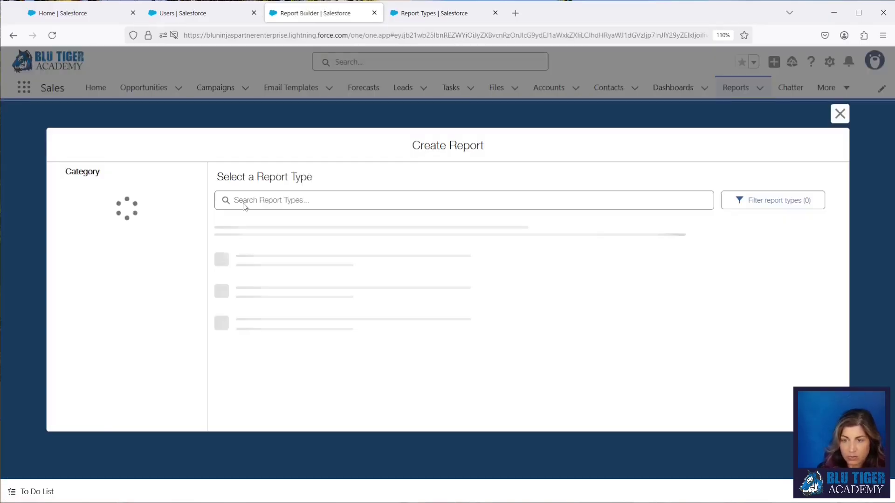
text(item)
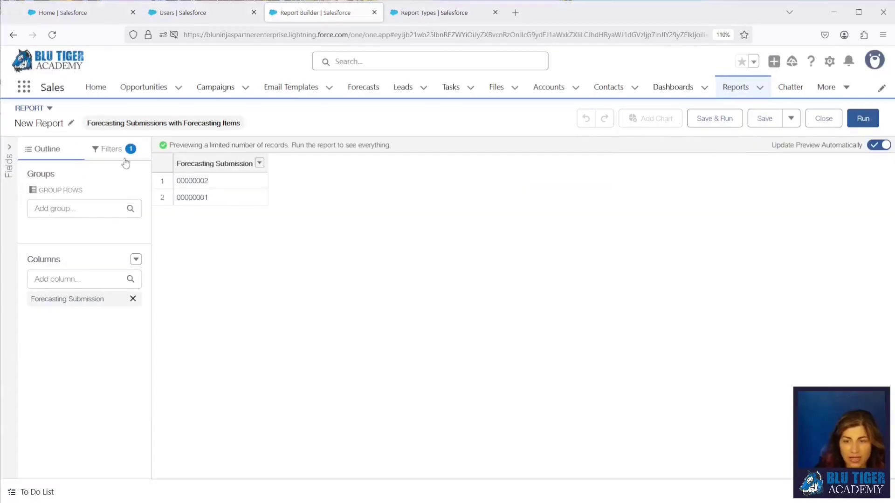
Step: Make the report's date filter use the End Date field and apply it
click(106, 158)
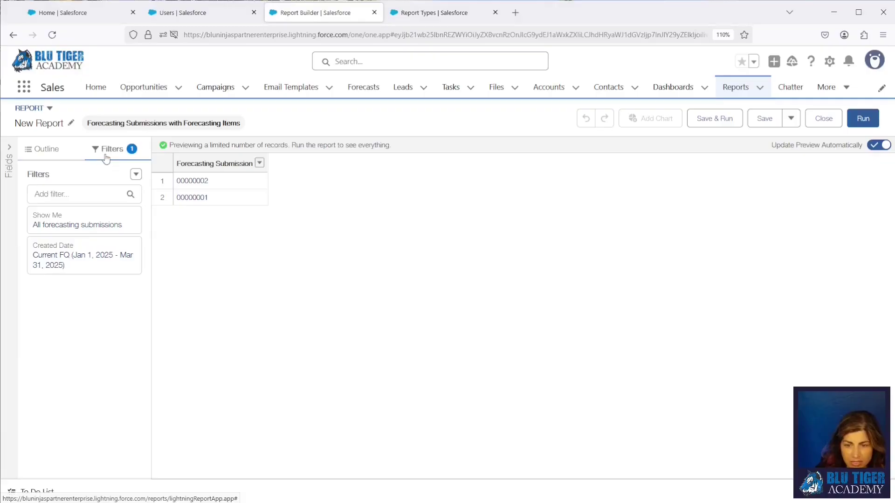
click(70, 255)
click(247, 236)
click(200, 291)
click(319, 316)
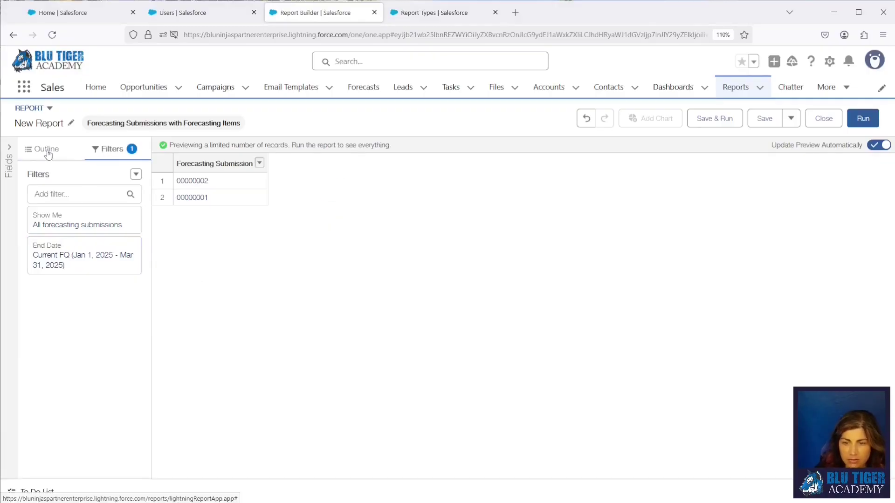
Step: Group the report rows by End Date and by the forecasting submission's Owner: Full Name
click(46, 149)
click(70, 208)
text(en)
click(49, 247)
text(owner)
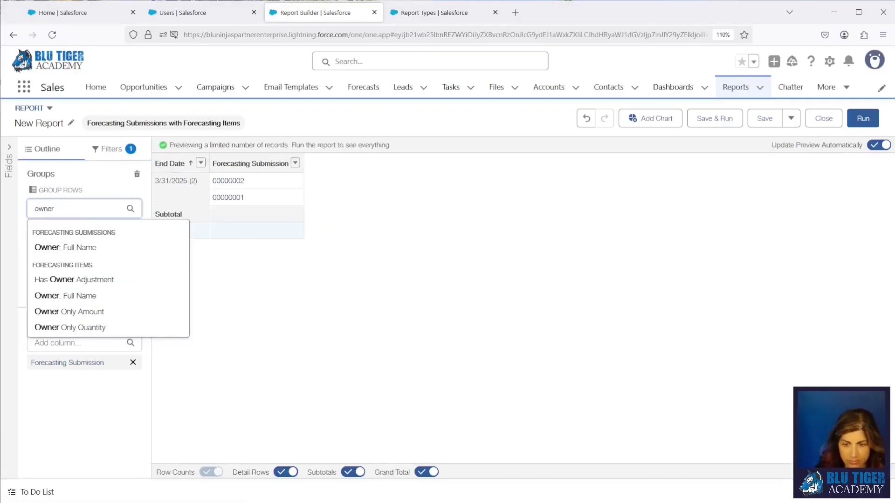
click(56, 246)
click(70, 208)
Step: Add the Forecasting Submissions fields Status and Submission Date Time as columns after Forecasting Submission
click(10, 147)
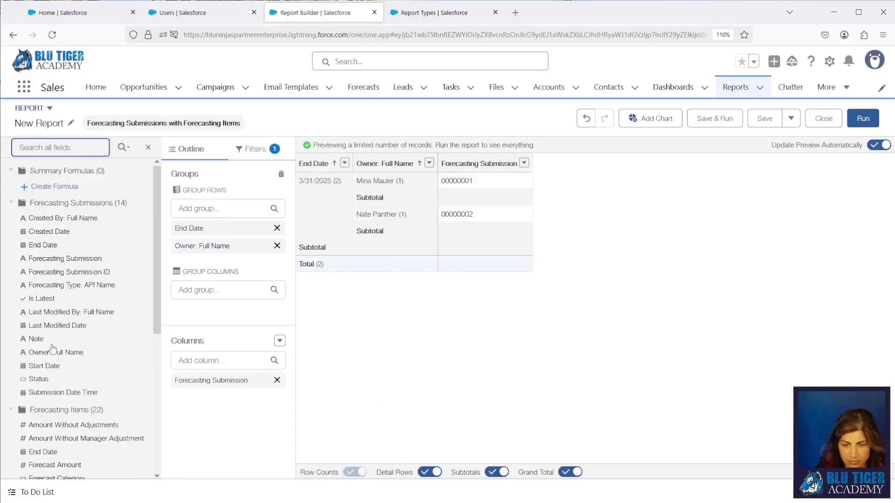
click(52, 379)
drag(90, 396, 200, 379)
drag(210, 414, 201, 380)
Step: Add columns for Forecast Category, Forecasting Item Category, Forecast Amount, Amount Without Adjustments, Amount Without Manager Adjustment and Has Adjustment from Forecasting Items
scroll(79, 372, down, 3)
drag(73, 313, 196, 451)
drag(54, 353, 207, 439)
scroll(93, 391, down, 3)
drag(52, 331, 200, 468)
drag(68, 252, 195, 417)
drag(56, 236, 206, 424)
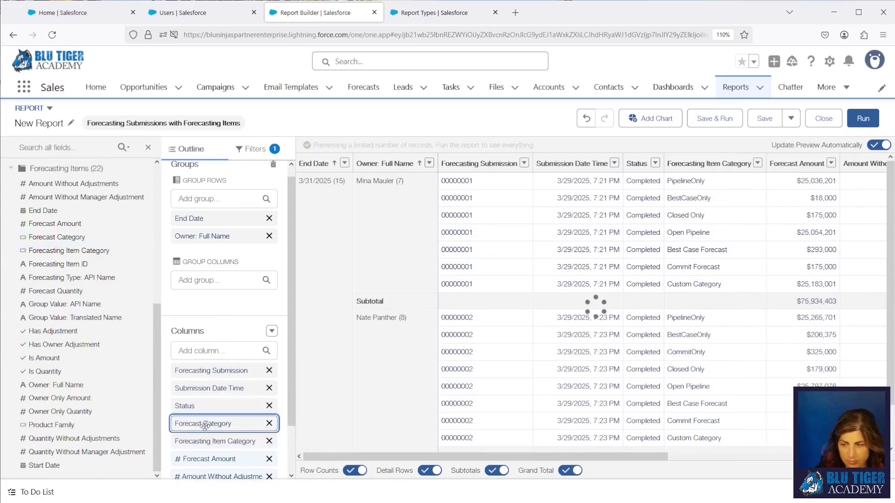
Step: Add the Forecasting Submissions fields Note and Is Latest as the last report columns
scroll(194, 358, down, 2)
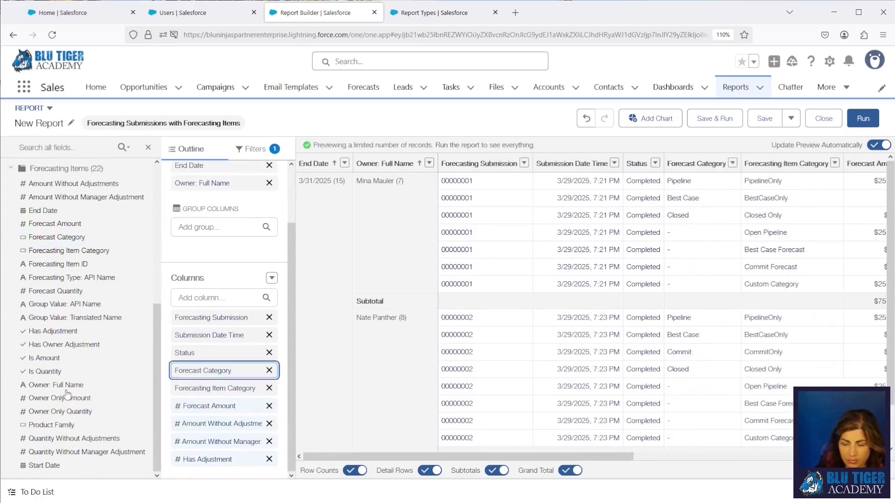
scroll(79, 302, up, 5)
drag(37, 339, 206, 455)
drag(42, 298, 208, 475)
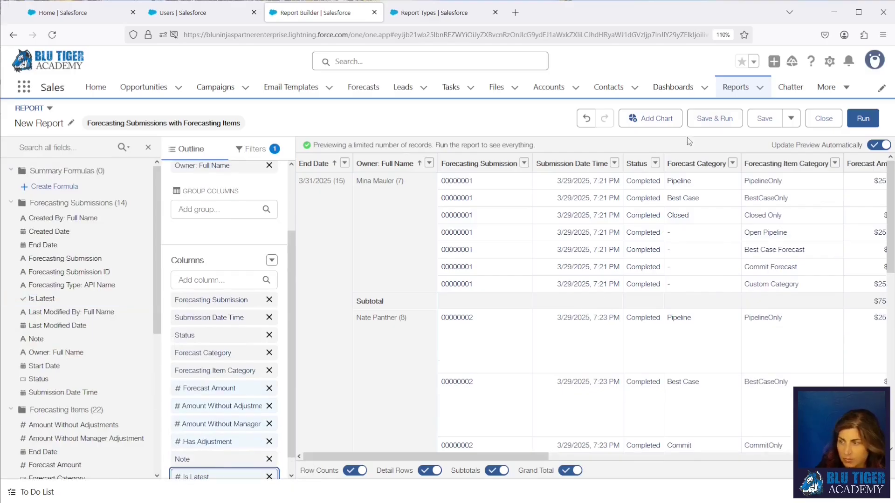
Step: Save the report as "Forecasting Submissions with Forecast It" in Private Reports and run it
click(705, 120)
text(Forecasting Submissions with Forecast It)
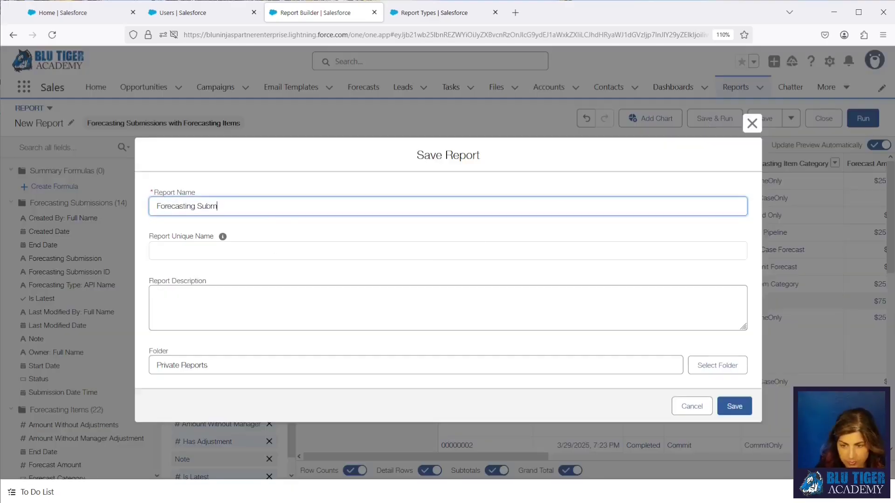
key(Tab)
key(Return)
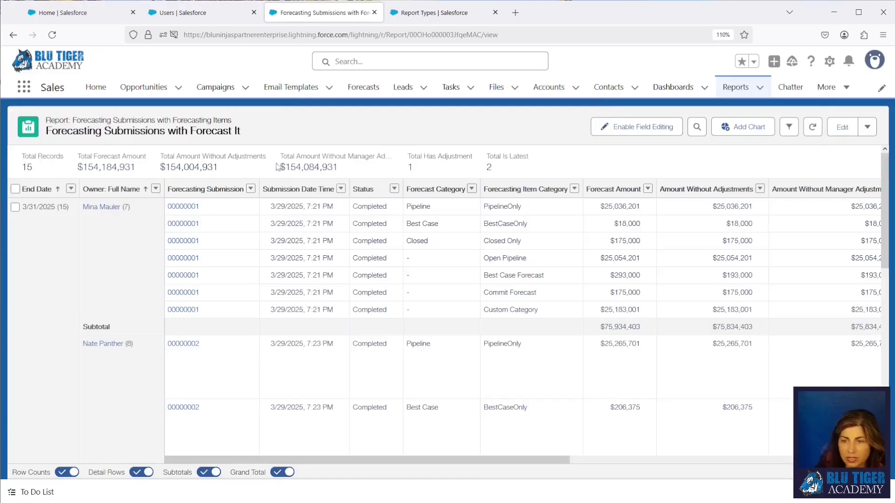
Step: Examine the forecast amounts and adjustment flags per forecasting item category, especially the Best Case Forecast row
drag(232, 122, 177, 123)
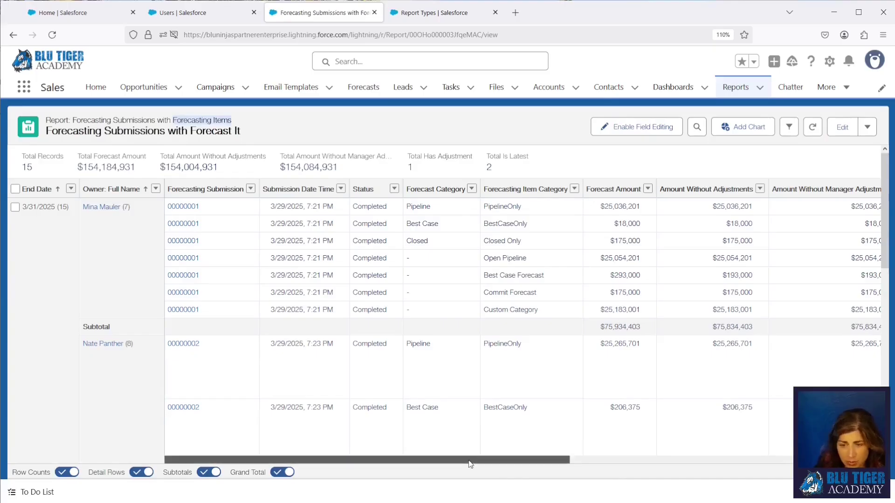
drag(469, 463, 600, 469)
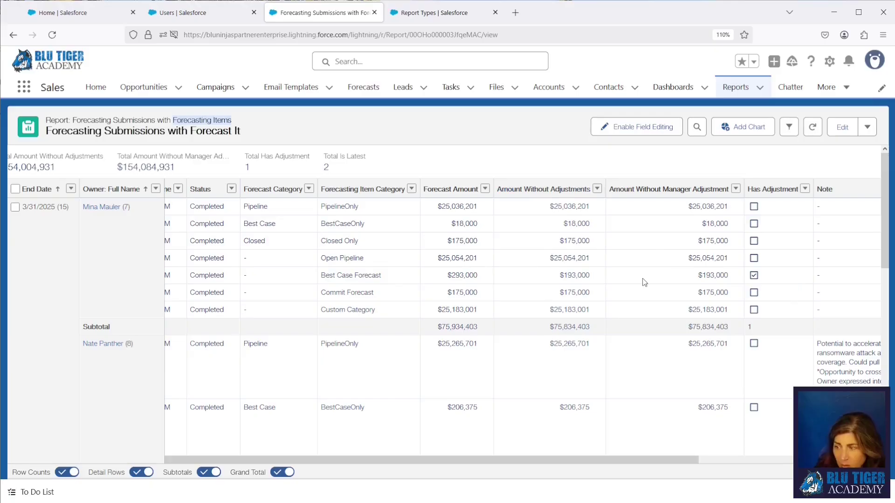
triple_click(377, 274)
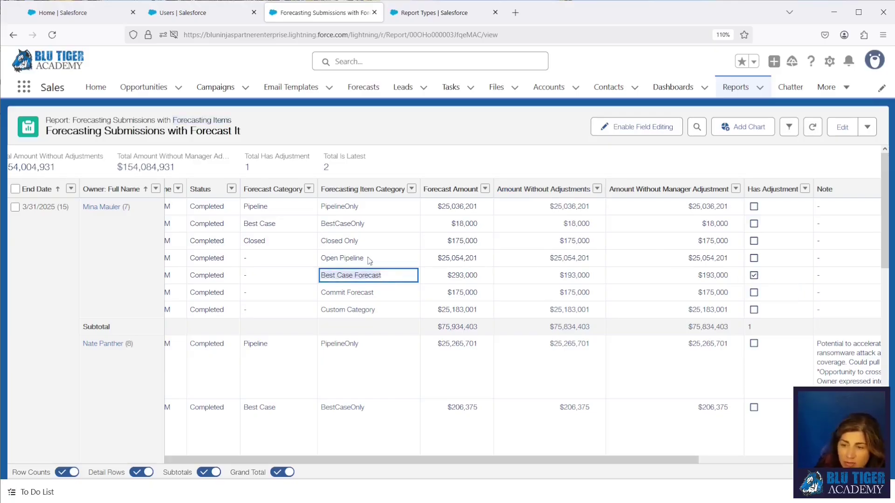
click(369, 259)
click(386, 279)
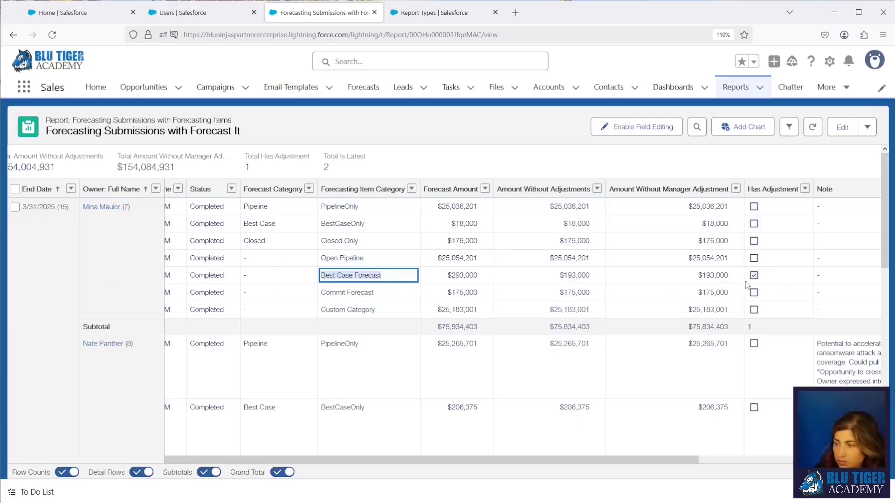
click(776, 278)
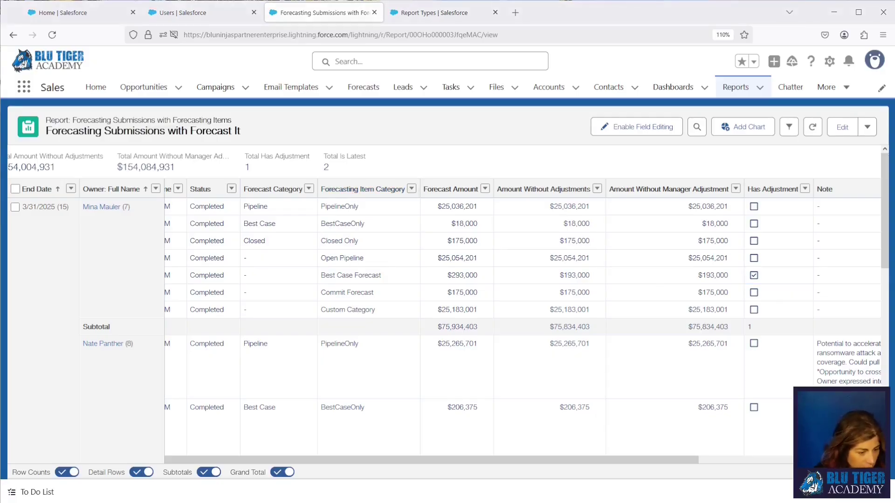
Step: Switch to the Salesforce object reference documentation and read how the ForecastingItemCategory field describes individual and cumulative rollups
key(alt+Tab)
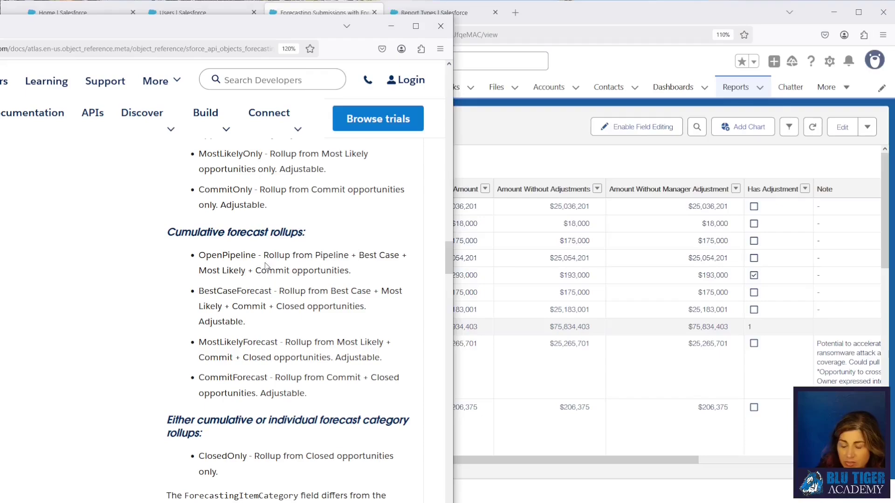
scroll(264, 302, up, 5)
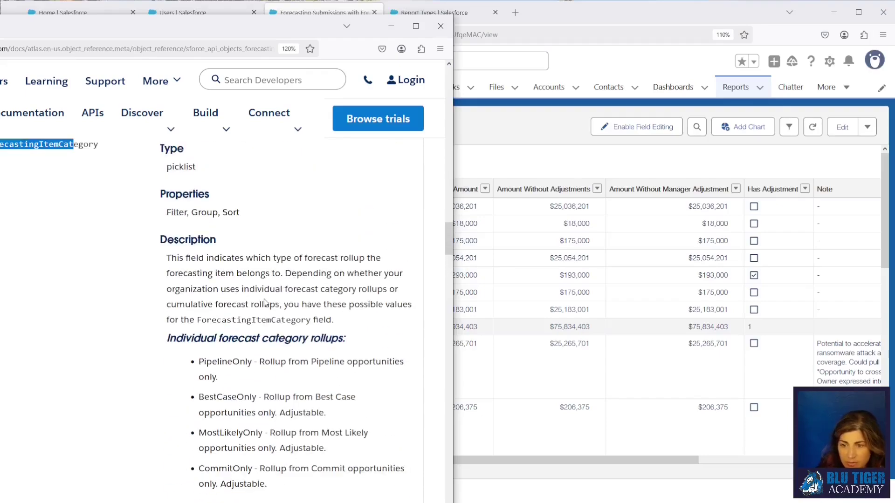
scroll(264, 302, up, 2)
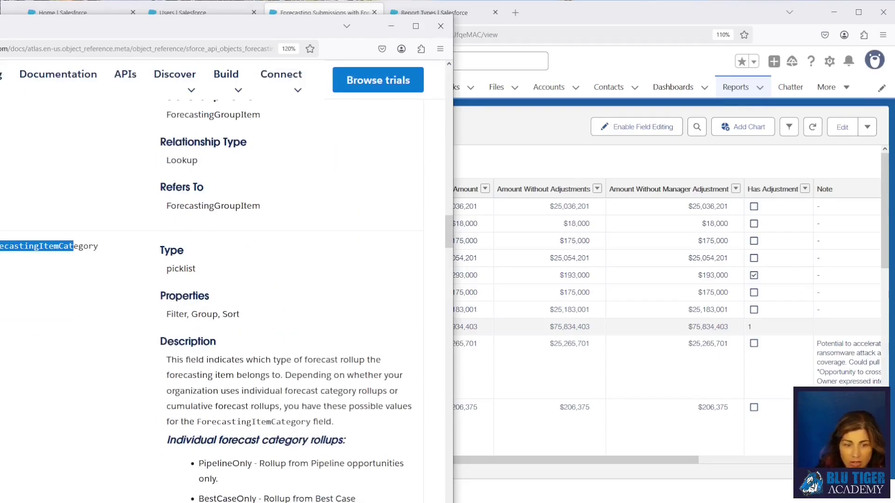
scroll(229, 281, down, 1)
drag(448, 226, 449, 246)
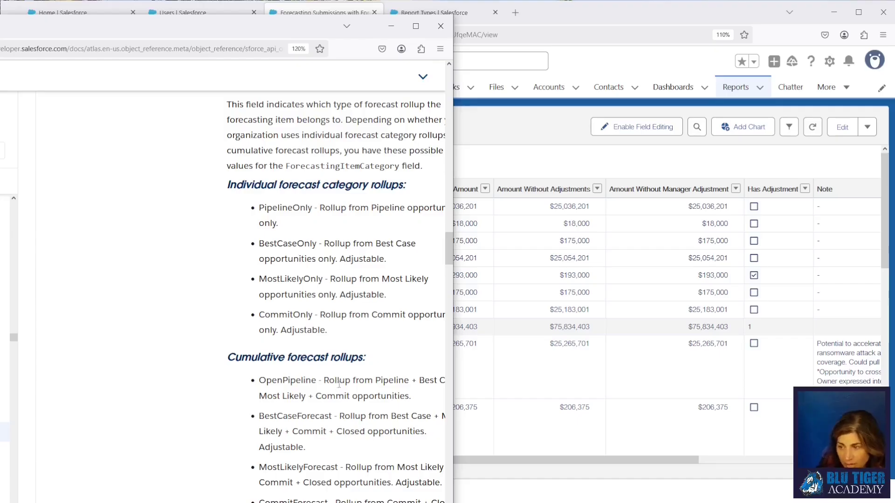
Step: Compare the documented BestCaseForecast and CommitForecast rollups with the report's forecasting item categories, then return to the report's Custom Category row
drag(454, 153, 294, 155)
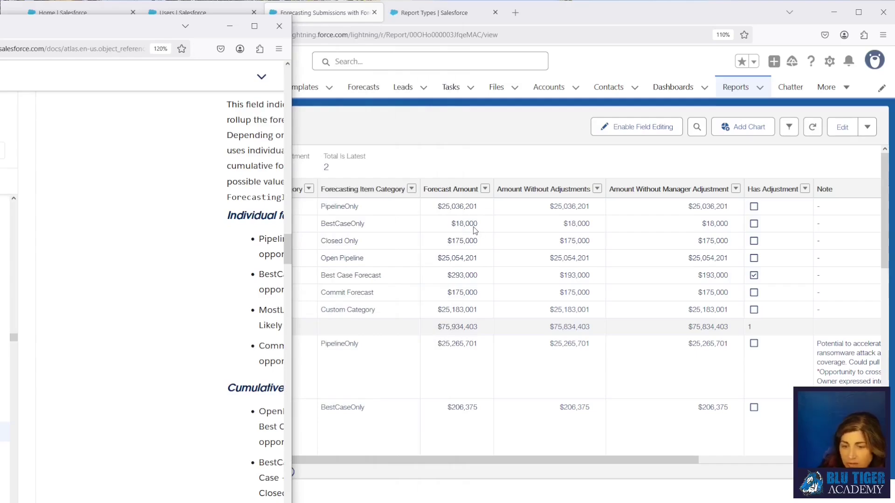
drag(291, 16, 300, 10)
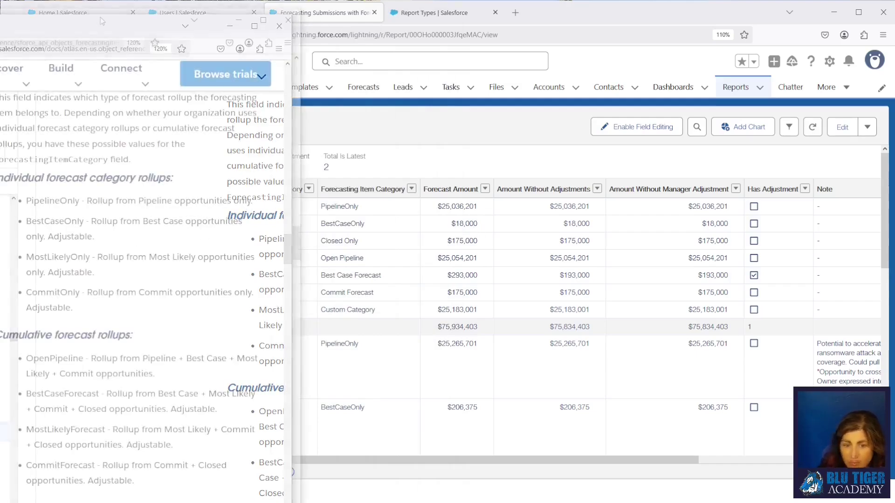
scroll(84, 392, down, 3)
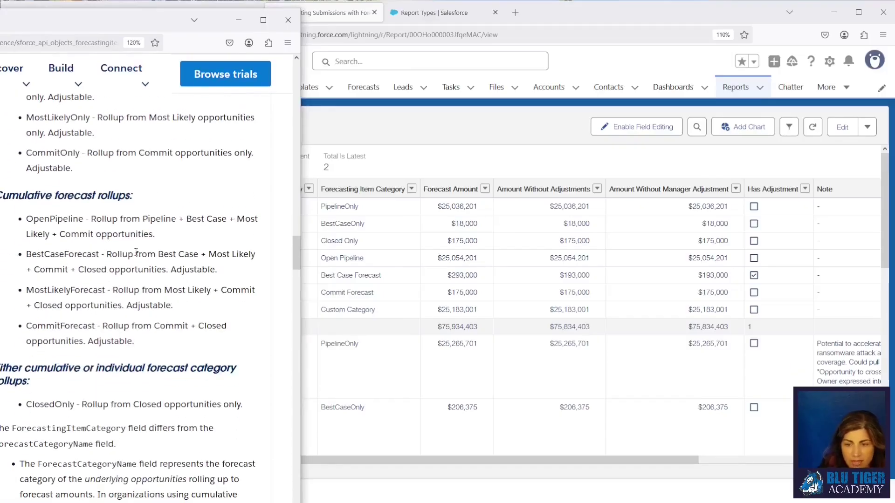
drag(159, 254, 224, 273)
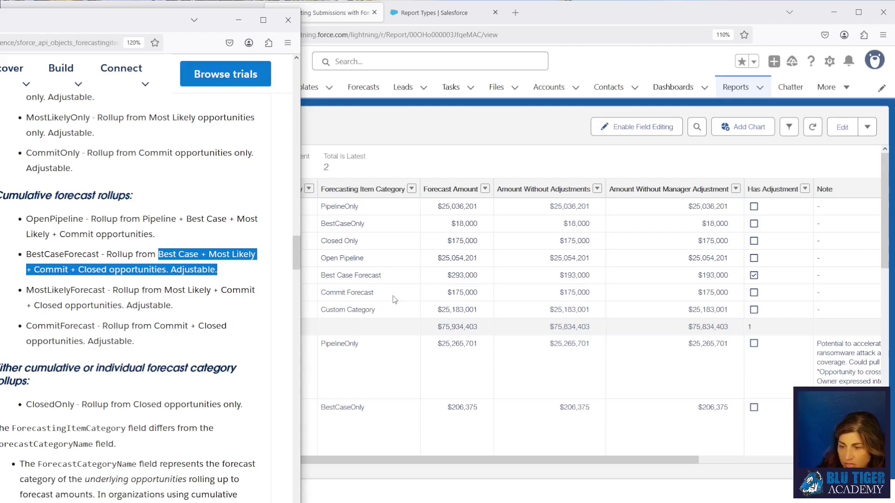
drag(46, 326, 213, 326)
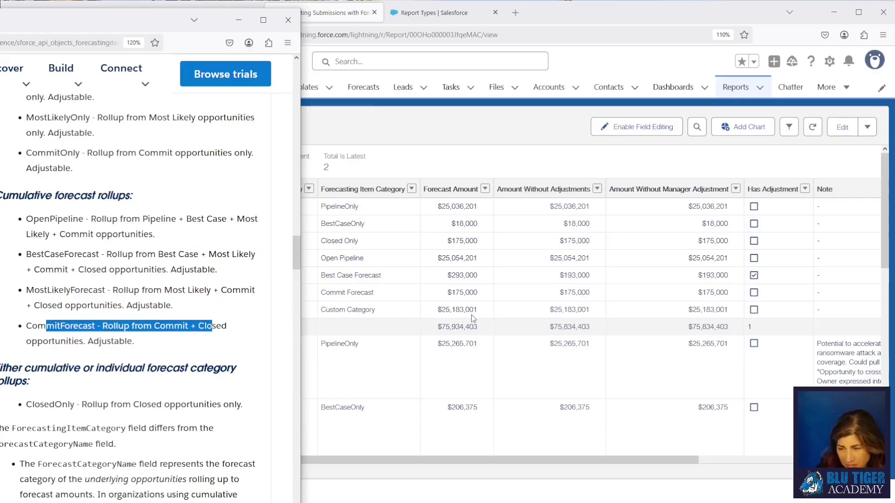
click(385, 313)
drag(384, 312, 322, 312)
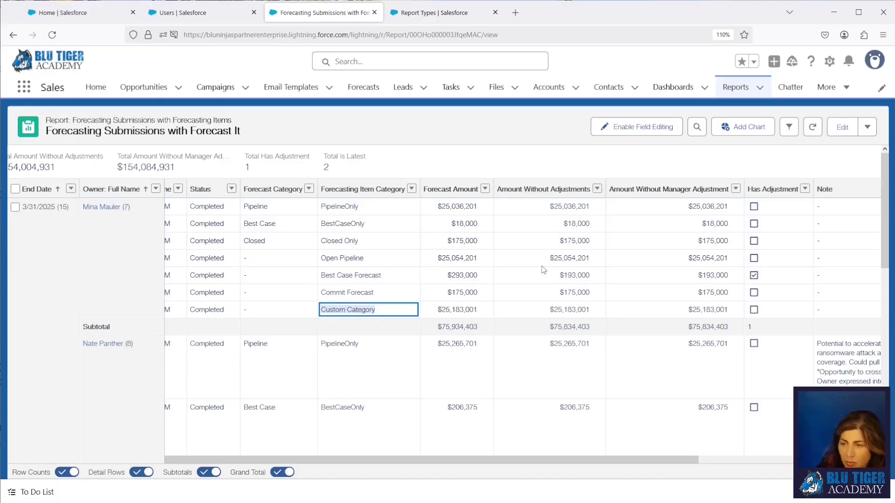
Step: Edit the report and add a filter on the Forecasting Item Category field
click(842, 130)
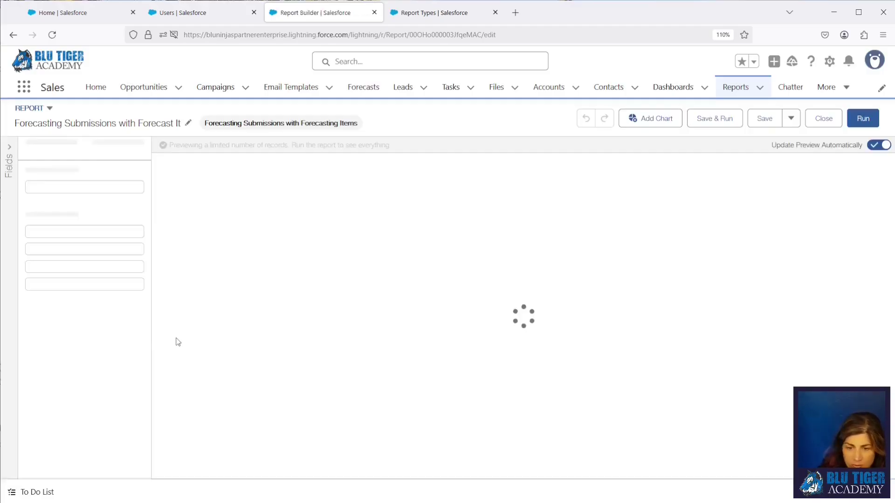
click(112, 149)
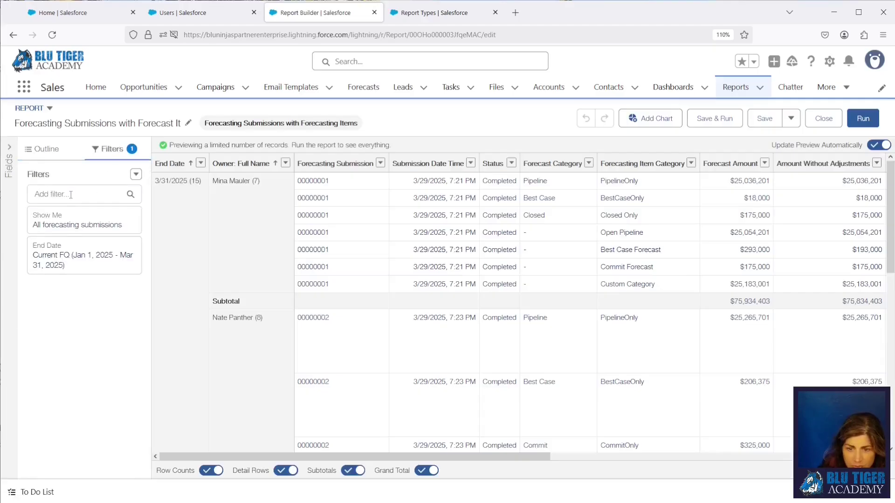
click(92, 196)
text(forecas)
click(79, 328)
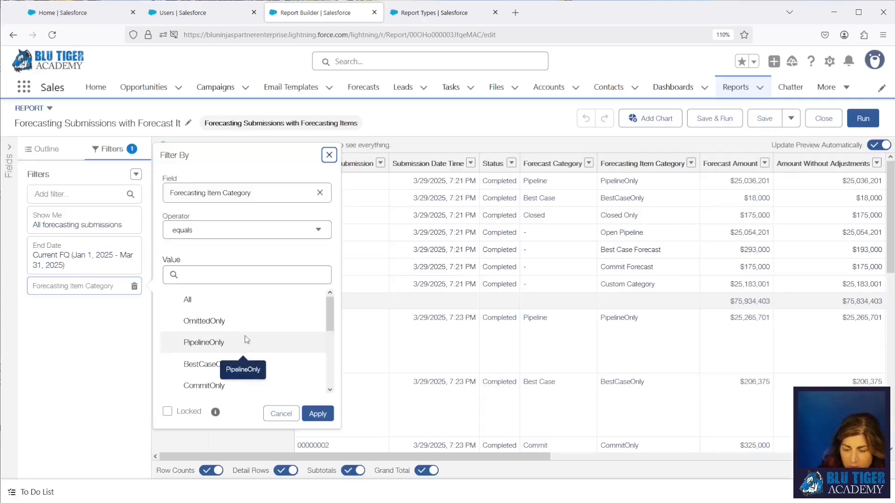
Step: Limit the category filter to Open Pipeline, Best Case Forecast and Commit Forecast, save and run the report, and view its amounts
scroll(232, 343, down, 2)
scroll(224, 352, down, 1)
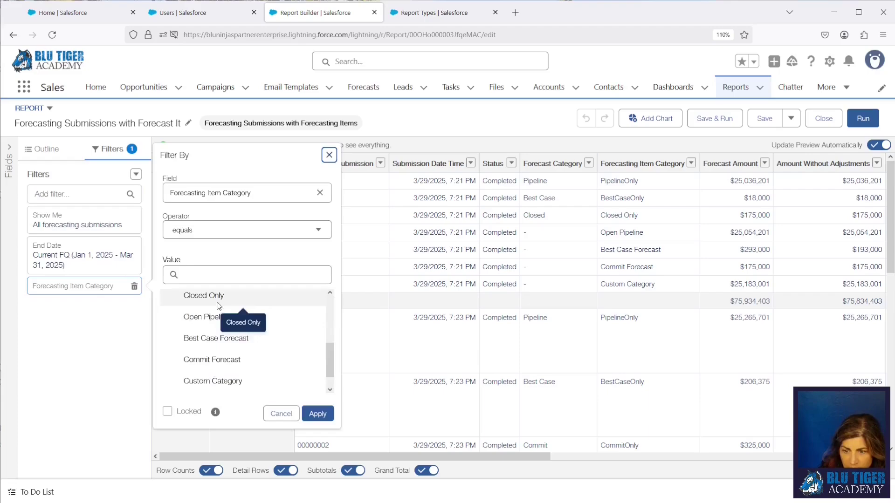
click(215, 319)
click(214, 345)
click(199, 366)
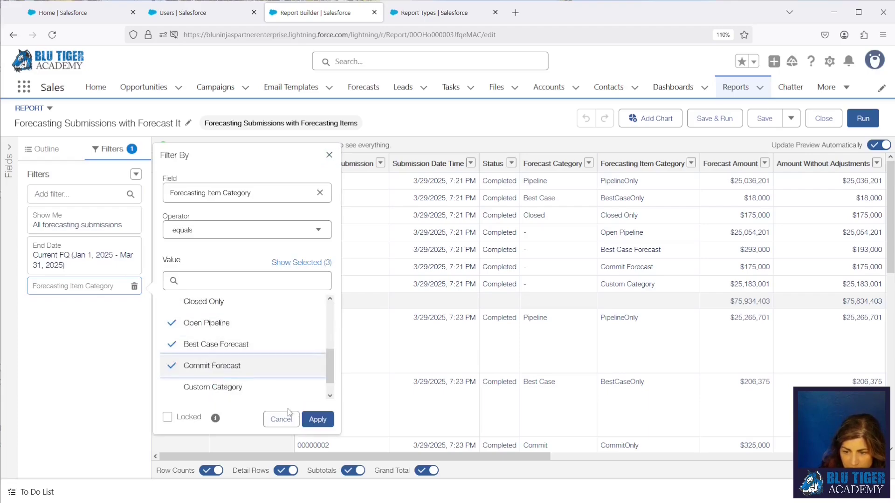
click(317, 419)
click(714, 119)
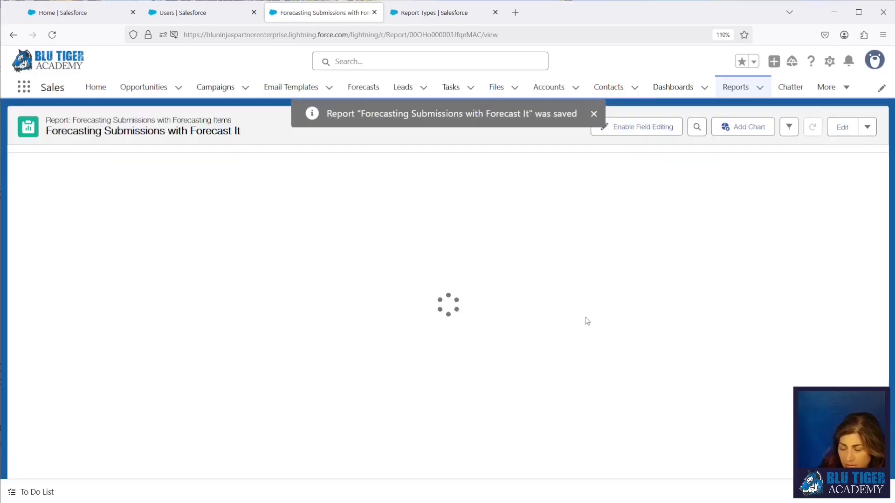
drag(551, 466, 656, 466)
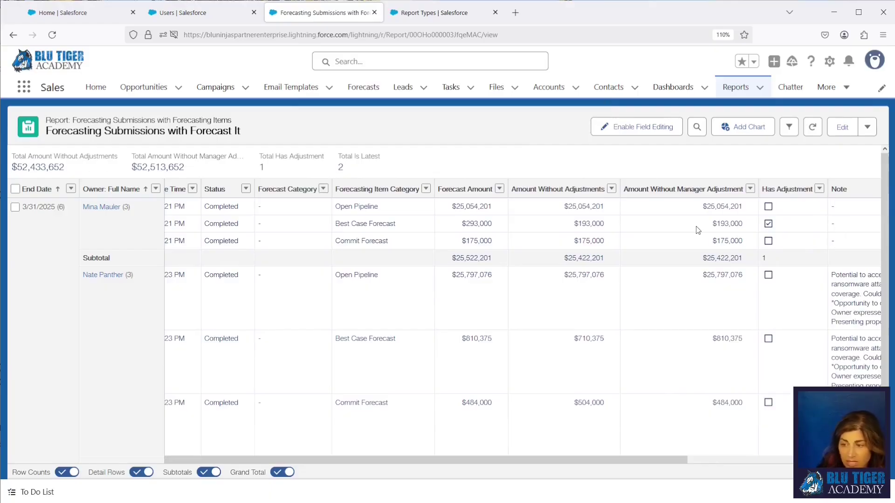
Step: Edit the report, remove the Forecasting Item Category filter and add a filter on Forecast Category instead
click(842, 127)
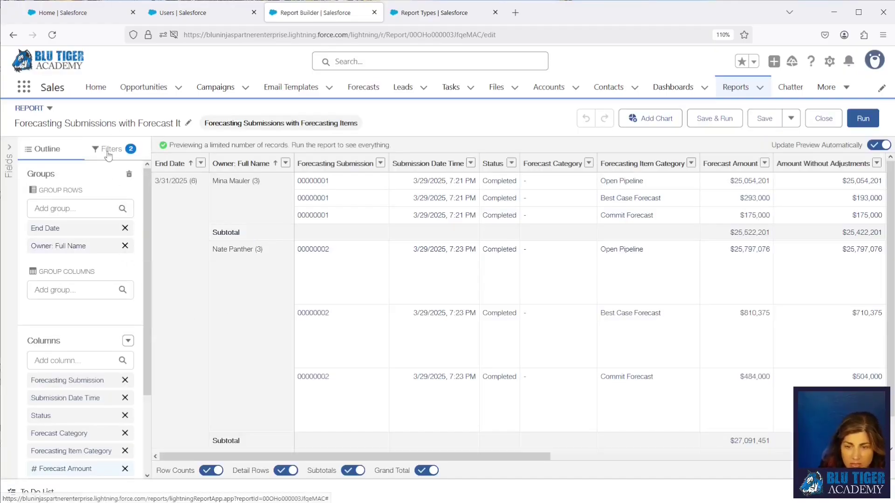
click(109, 150)
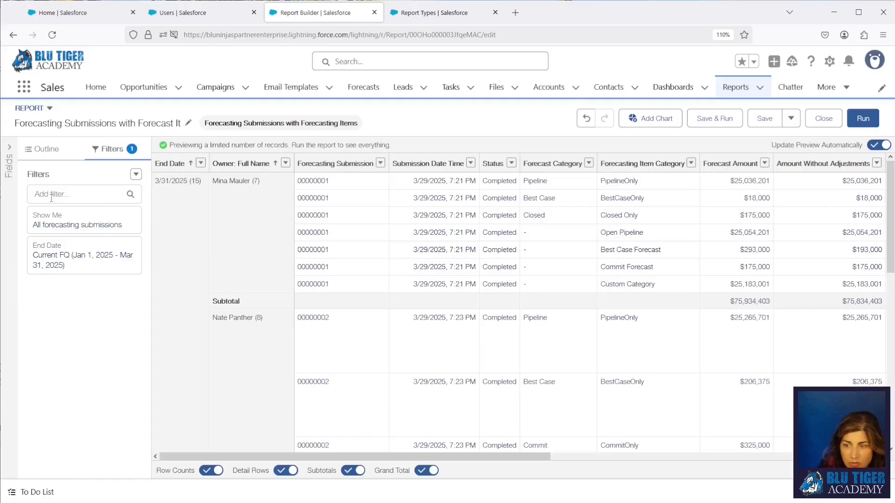
click(58, 194)
text(for)
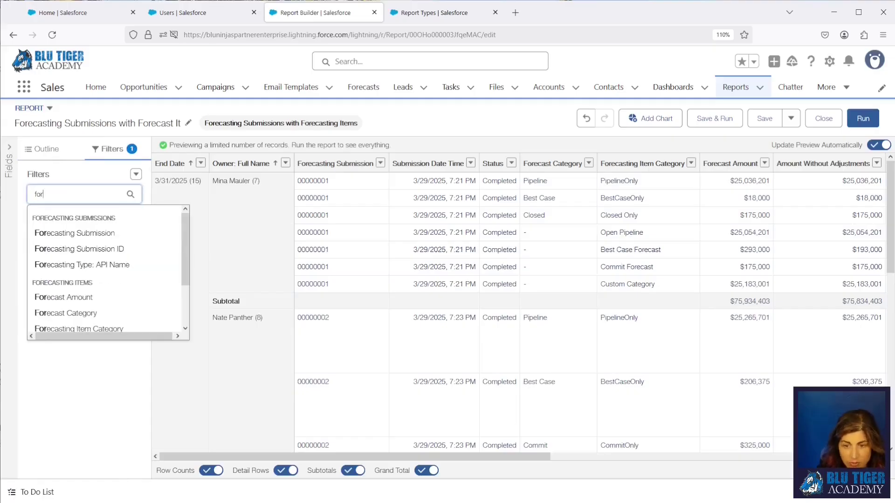
text(ecas)
click(78, 315)
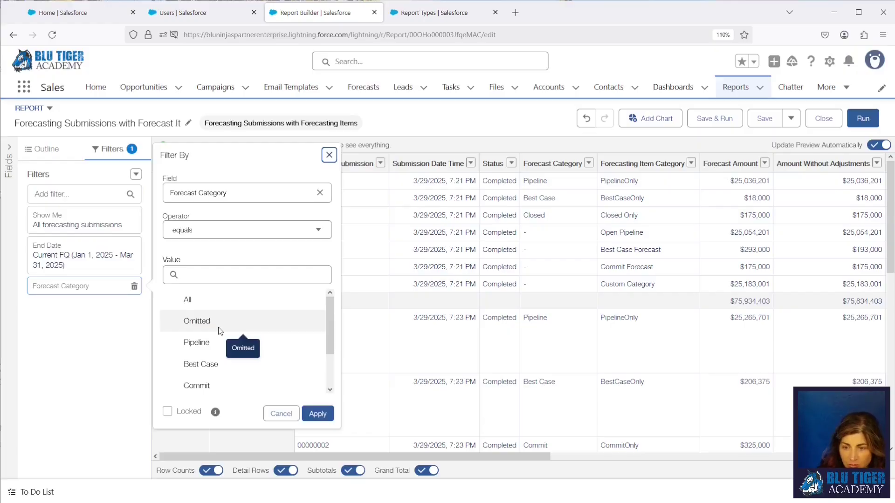
Step: Set the Forecast Category filter to exclude records with no selection, and save and run the report
scroll(216, 333, down, 3)
click(213, 387)
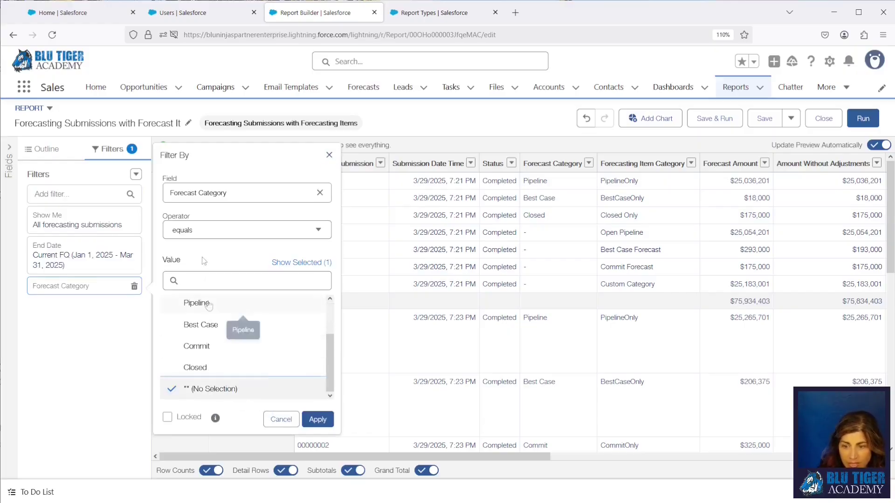
click(200, 232)
click(210, 273)
click(317, 419)
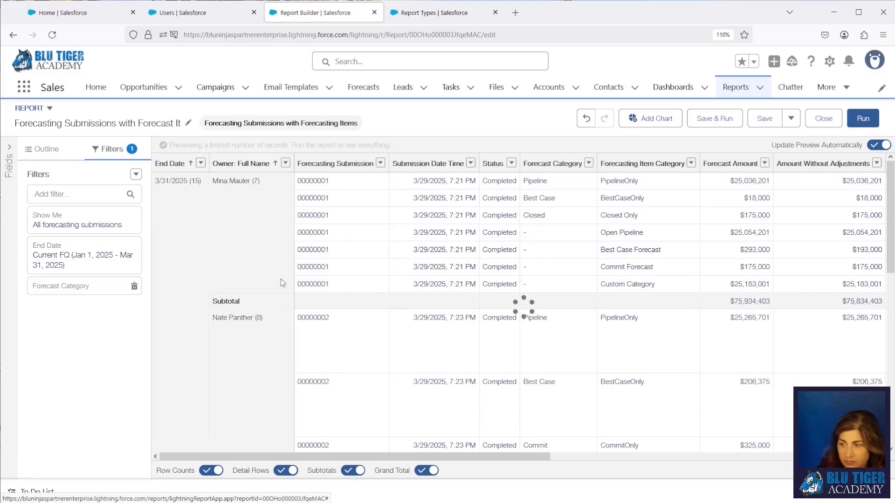
click(704, 119)
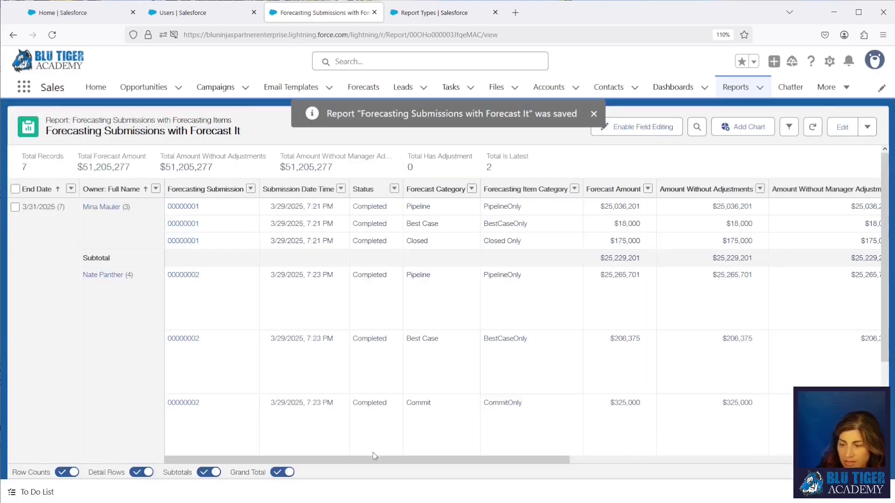
drag(373, 456, 341, 466)
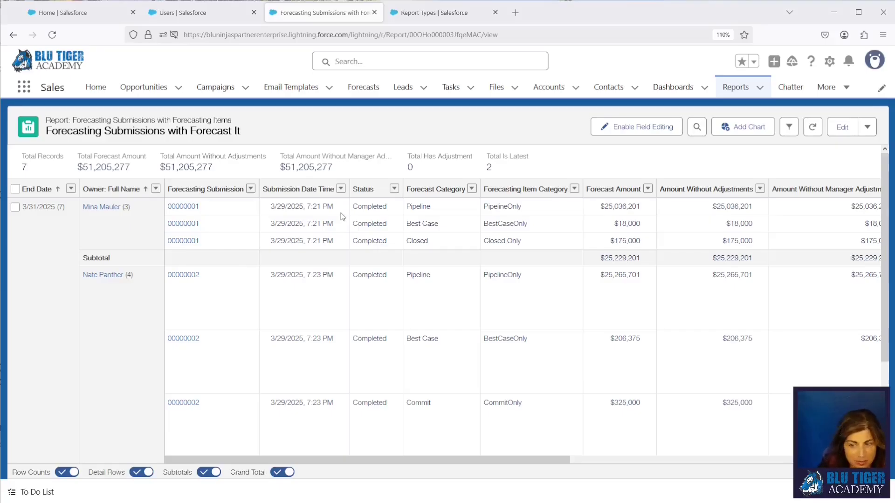
Step: Start a new custom report type with Forecasting Submissions as primary object, labelled "Forecasting Submissions with Items + Opps"
click(410, 14)
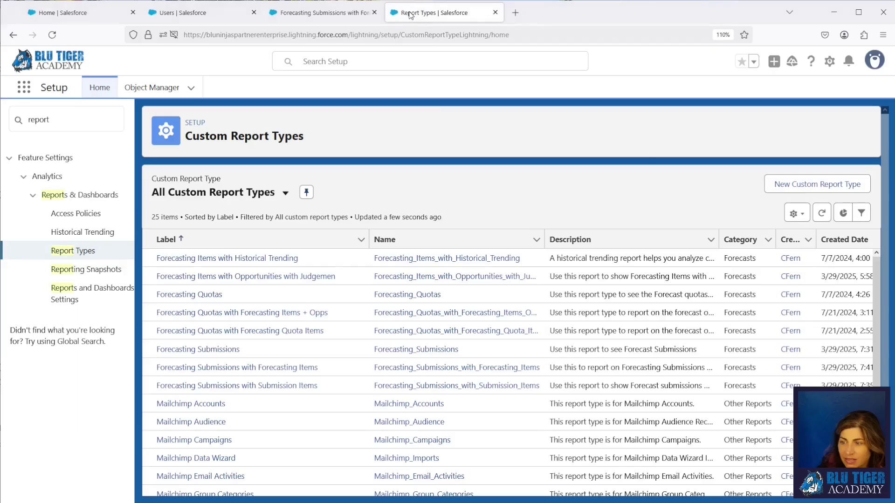
click(830, 187)
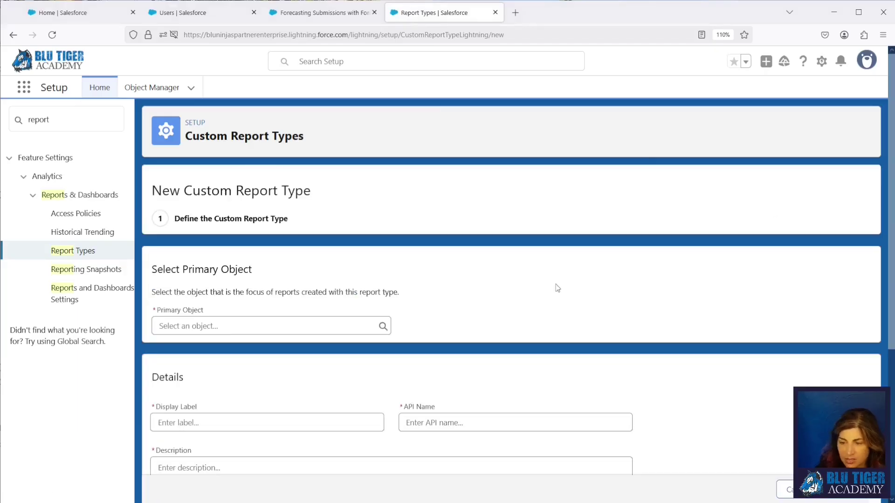
click(249, 326)
text(Forecasting)
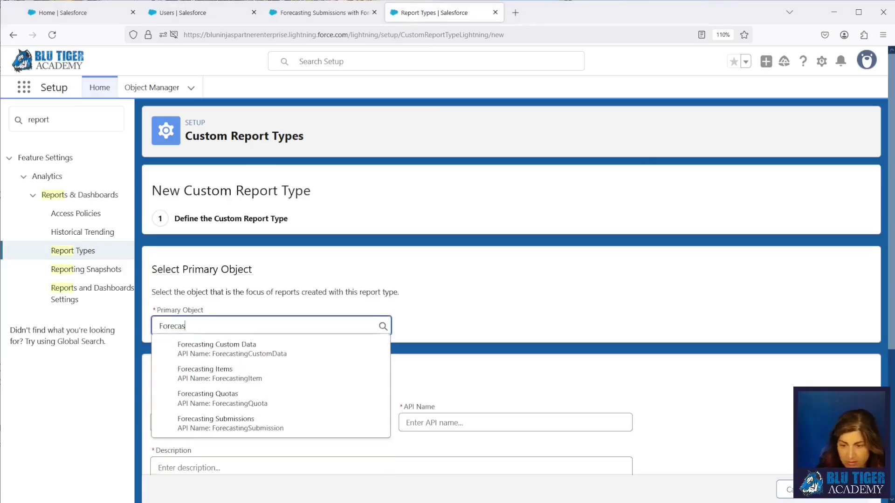
click(226, 421)
click(225, 422)
text(Forecasting Submissions with Items + Opps)
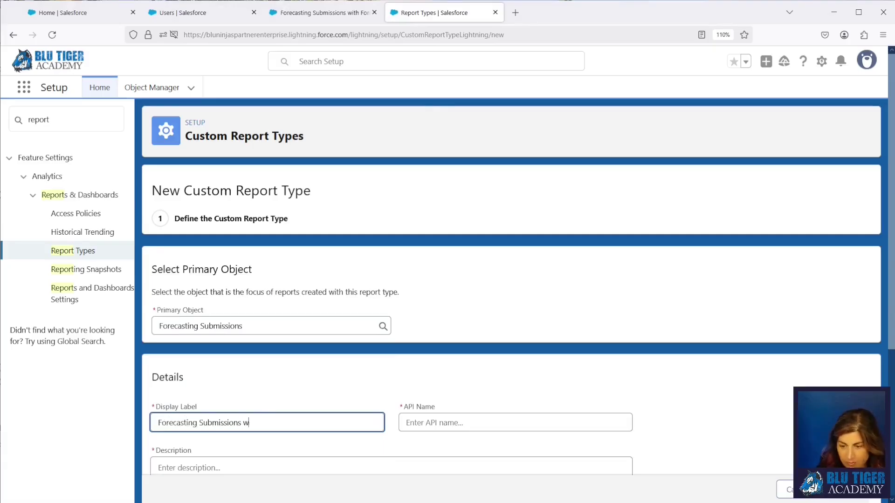
key(Tab)
Step: Reuse the label as the report type's description, store it in the Forecasts category, set its deployment status and continue to the related objects
scroll(279, 298, down, 3)
drag(306, 299, 164, 297)
key(ctrl+v)
key(ctrl+z)
key(ctrl+c)
click(326, 349)
key(ctrl+v)
click(224, 412)
text(Forecasts)
scroll(371, 431, down, 2)
click(155, 443)
click(848, 489)
Step: Relate Forecasting Items to Forecasting Submissions as the second object of the report type
click(343, 359)
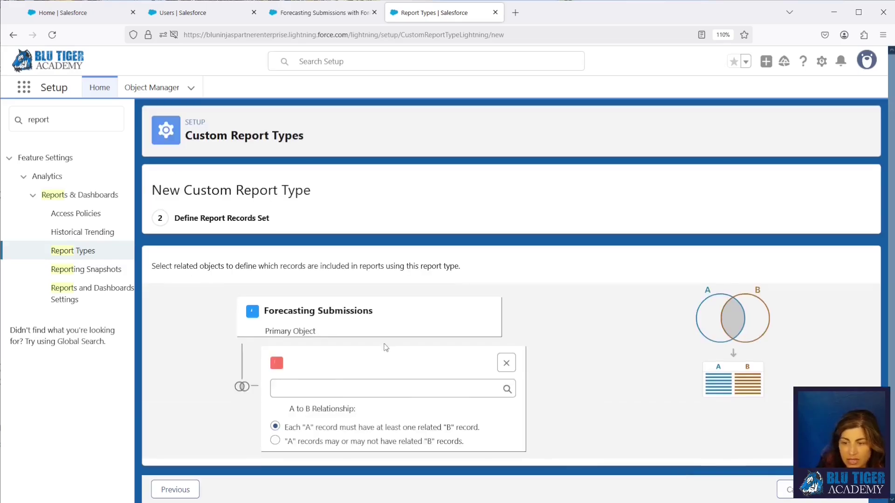
click(359, 388)
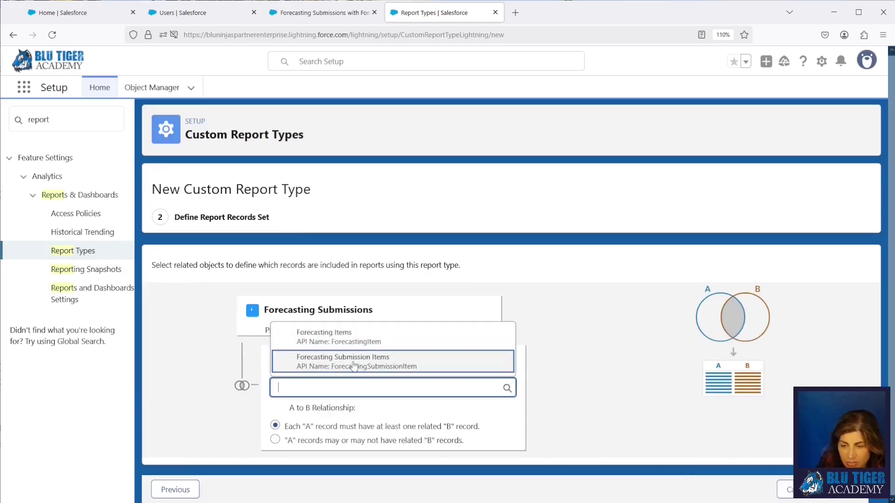
click(355, 365)
drag(379, 366, 316, 366)
key(BackSpace)
text(Ite)
click(354, 393)
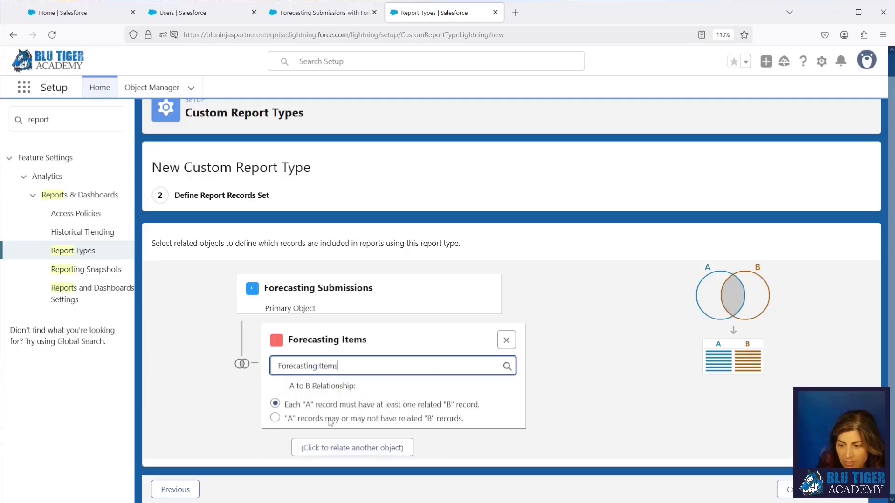
Step: Relate Opportunities as the third object, let submissions appear with or without related items, and save the report type
click(326, 447)
click(362, 389)
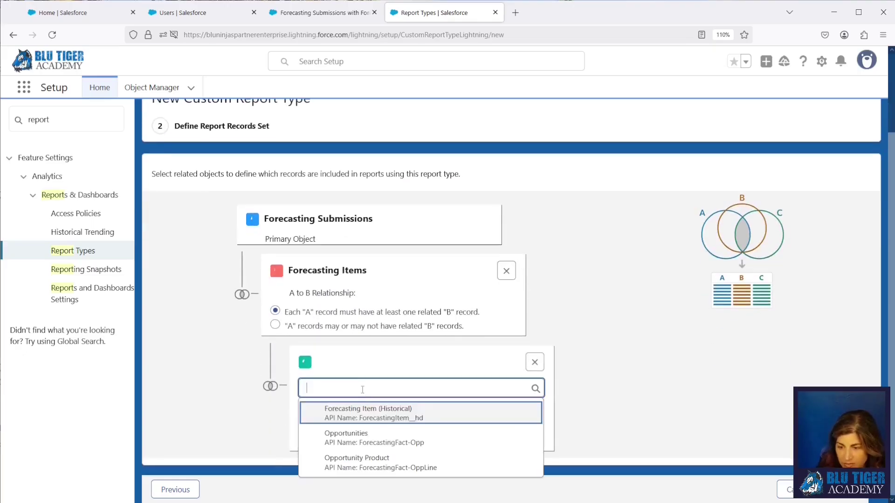
click(348, 437)
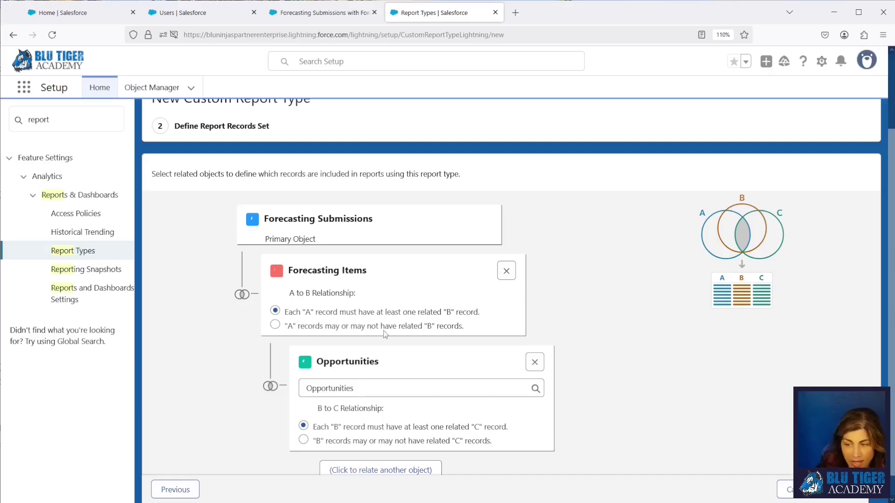
click(276, 325)
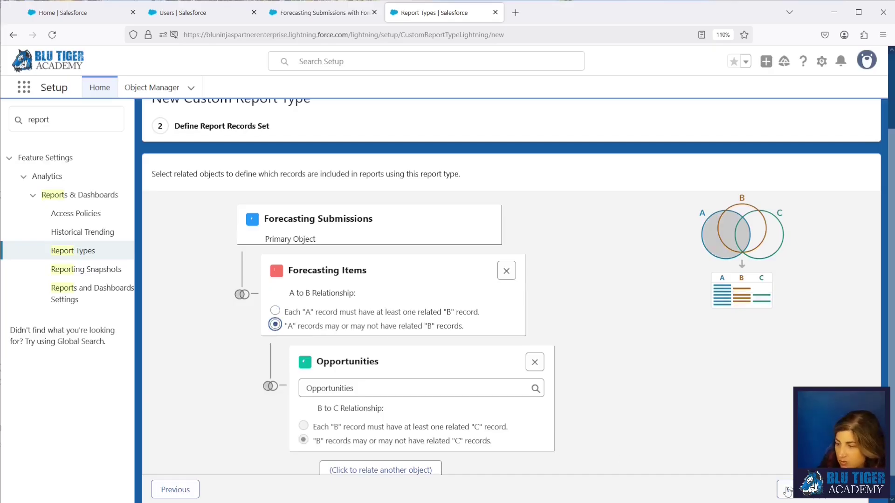
click(843, 489)
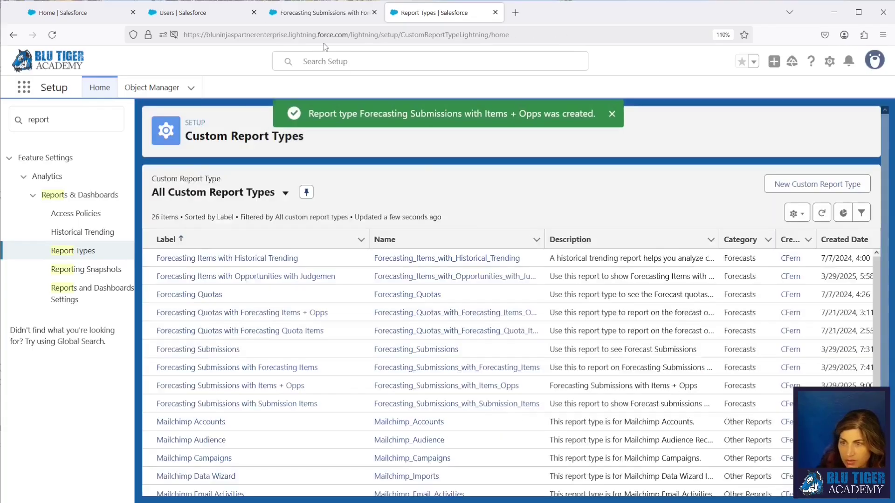
Step: Return to the reports area and start a new report from the "Forecasting Submissions with Items + Opps" report type
click(322, 12)
click(735, 87)
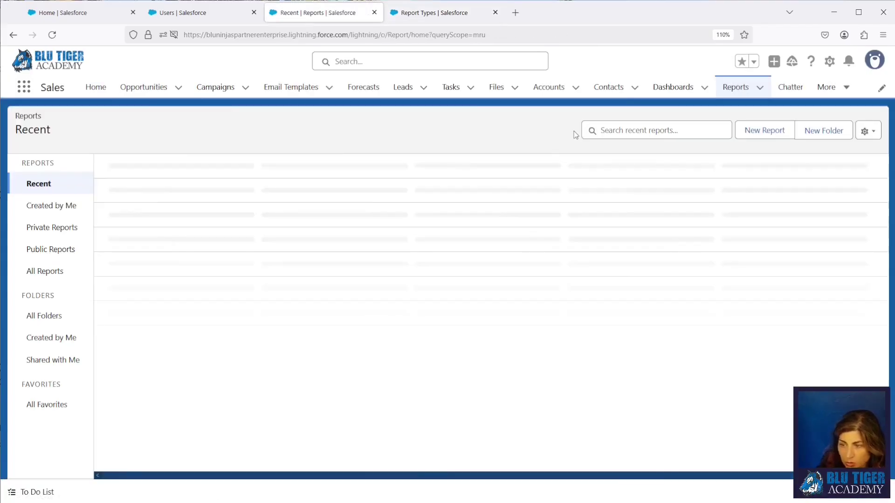
click(757, 135)
click(95, 208)
text(opps)
click(289, 283)
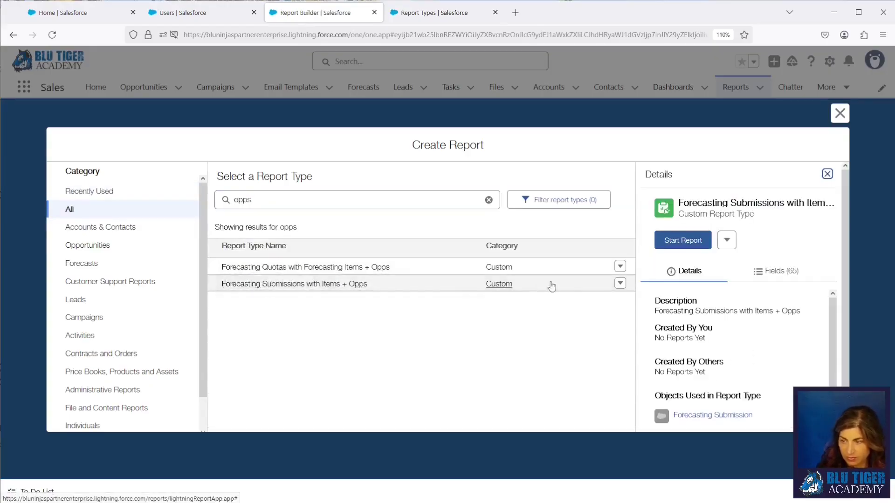
click(659, 242)
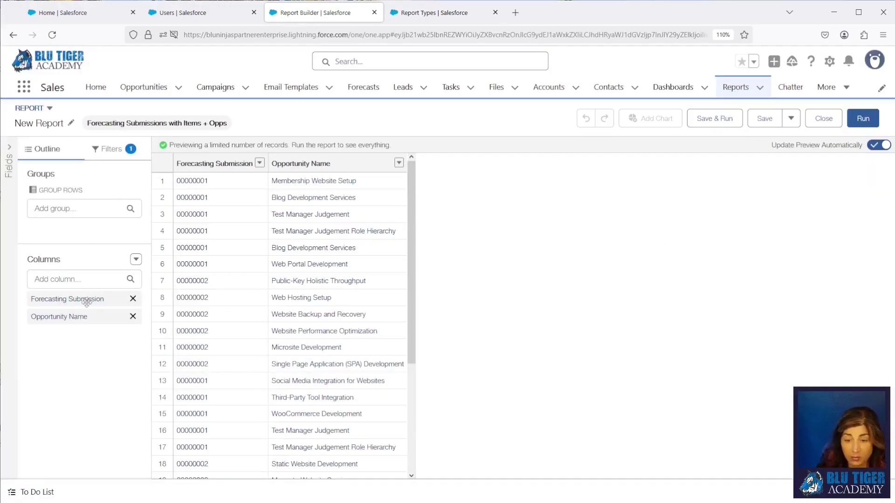
Step: Group the report rows by the submission's End Date and Owner: Full Name
click(52, 208)
text(end)
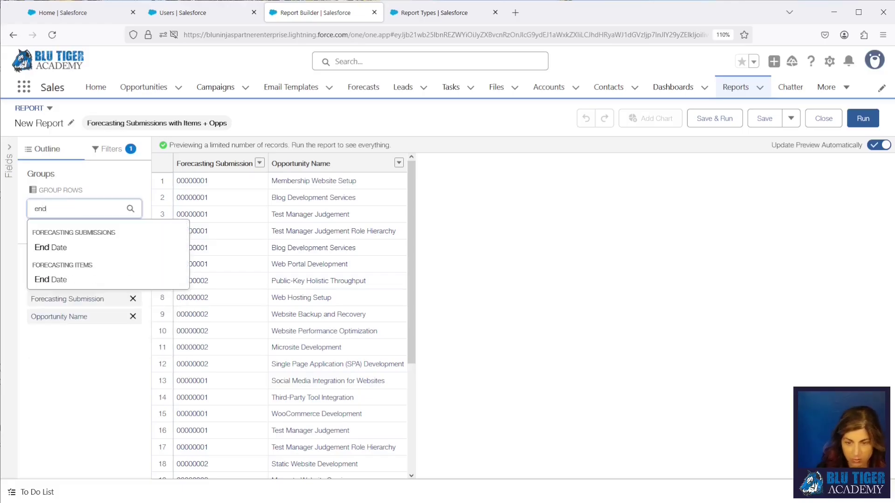
click(58, 250)
text(owner)
click(63, 250)
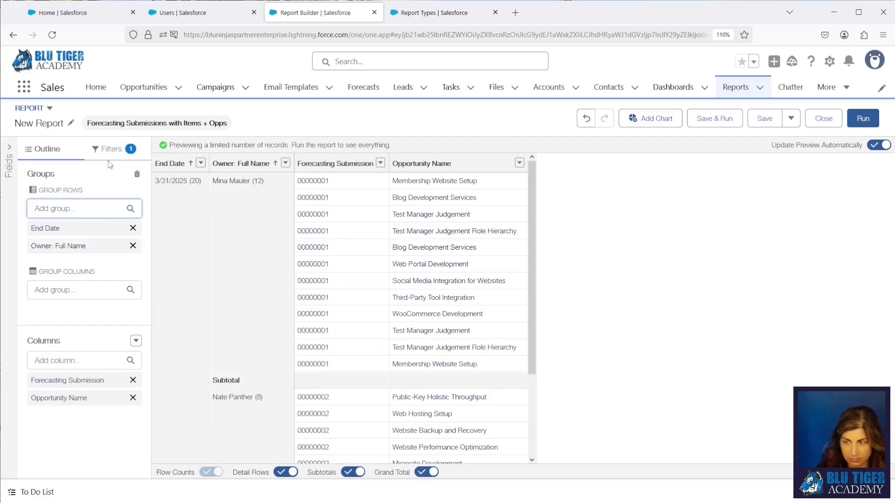
Step: Filter the report on End Date with the range Current FQ
click(112, 149)
click(84, 255)
click(246, 235)
click(201, 292)
click(232, 272)
click(233, 294)
click(235, 272)
click(232, 298)
click(318, 316)
click(93, 256)
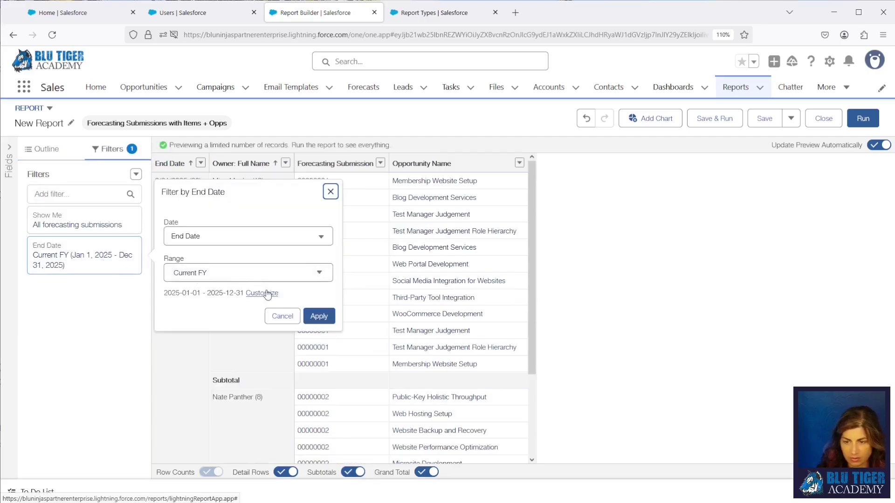
click(248, 273)
scroll(252, 329, down, 2)
key(Escape)
Step: Add Forecast Amount, Amount Without Adjustments and Has Adjustment as columns, and group the rows by Forecast Category
click(41, 149)
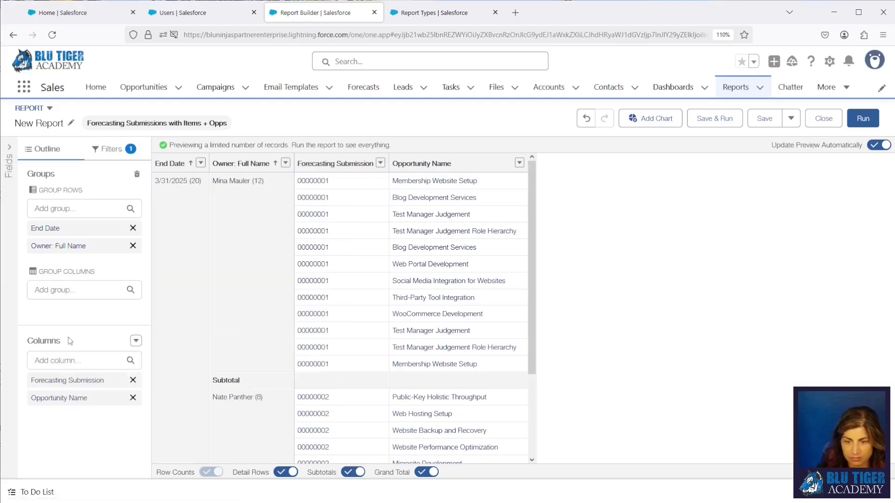
click(9, 156)
scroll(47, 261, down, 2)
click(70, 369)
drag(129, 389, 223, 417)
drag(70, 409, 212, 259)
scroll(101, 413, down, 3)
drag(102, 412, 219, 431)
Step: Add the submission's Note and Submission Date Time fields as the last columns
scroll(52, 347, up, 3)
drag(51, 343, 205, 448)
drag(60, 392, 206, 462)
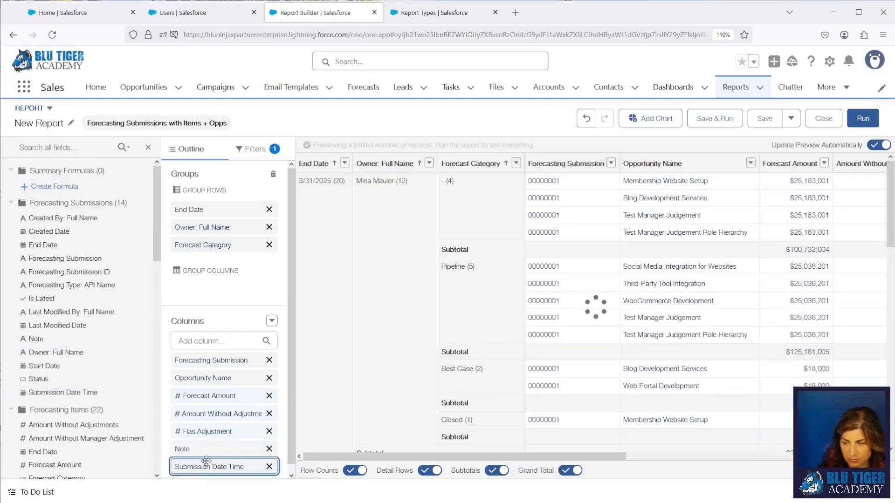
scroll(82, 384, down, 3)
scroll(53, 422, up, 5)
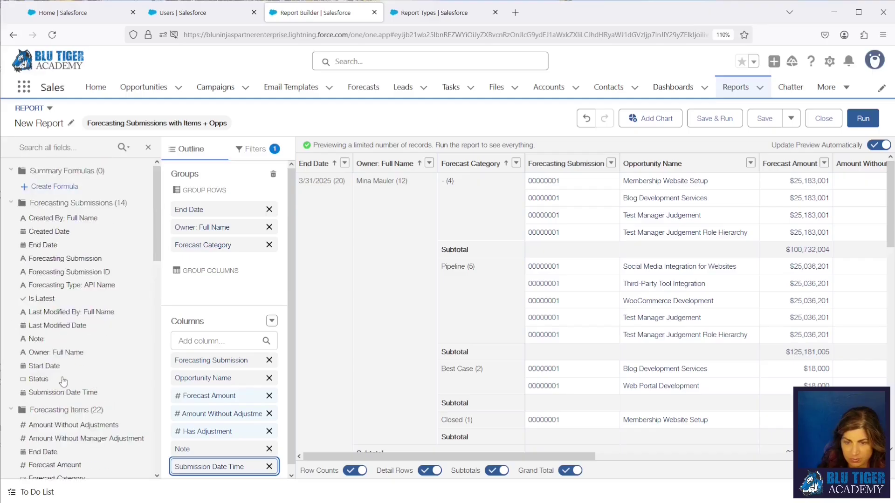
Step: Add the opportunity Amount column and place it between Amount Without Adjustments and Has Adjustment
click(210, 338)
text(amount)
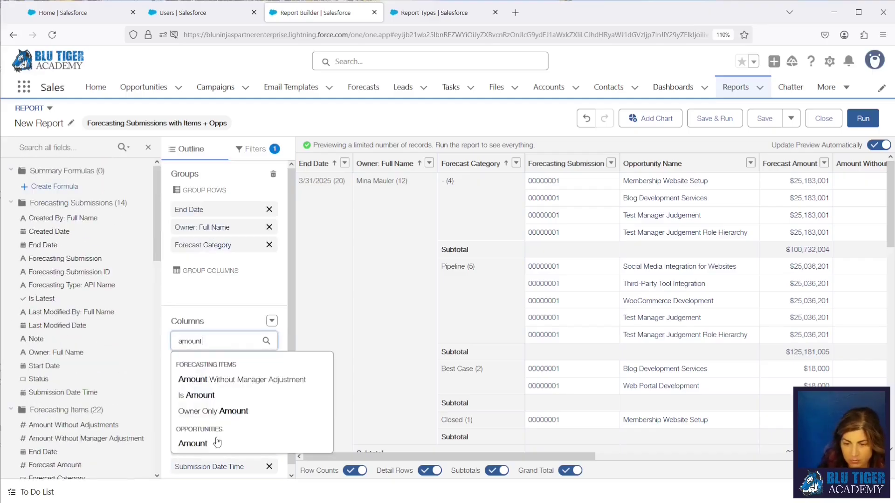
click(219, 413)
drag(211, 468, 214, 410)
Step: Save the report as "FOrecasting Submissions with Items + Opp" in Private Reports and run it
click(715, 119)
text(FOrecasting Submissions with Items)
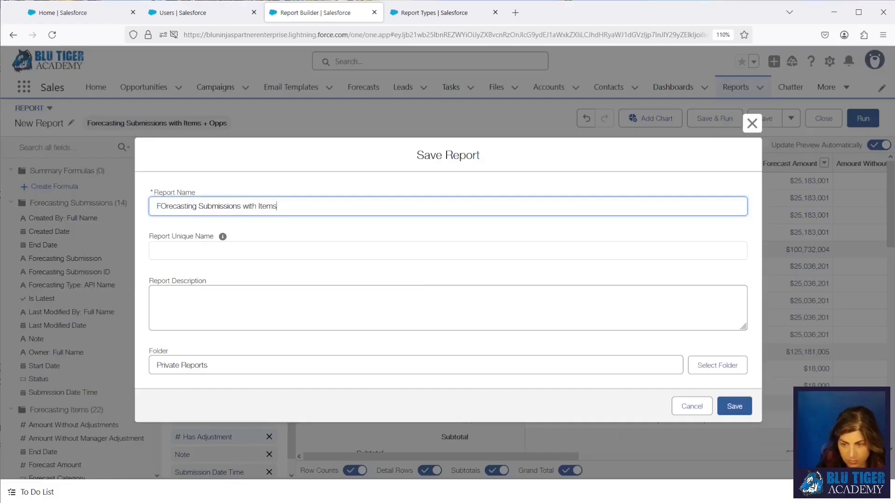
text( + Opp)
click(732, 408)
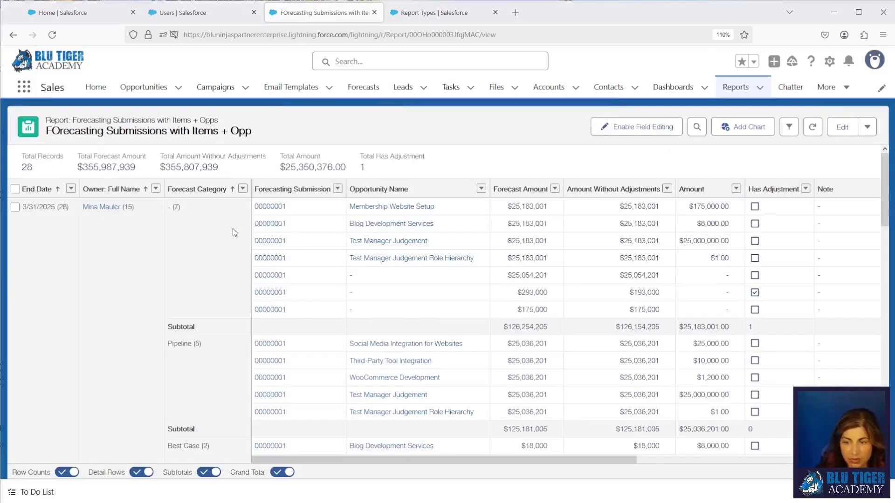
Step: Edit the saved opportunities report and add a filter on the Forecast Category field
click(842, 128)
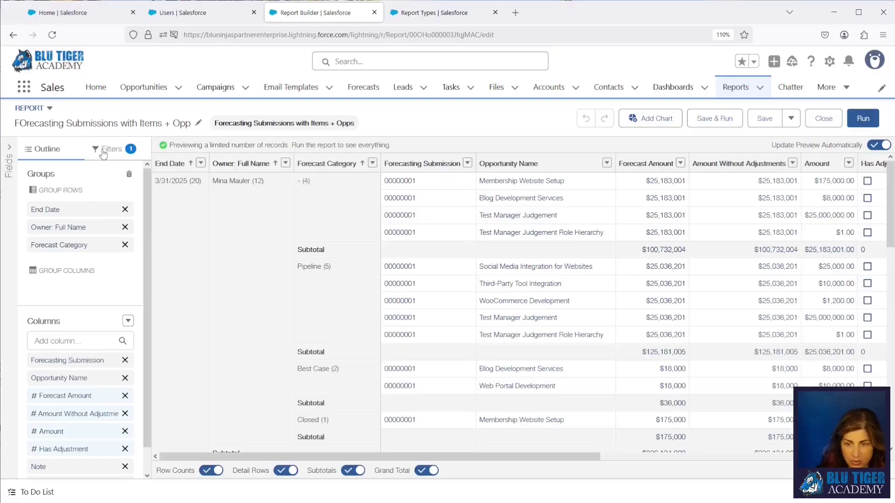
click(103, 150)
click(79, 194)
text(cast Category)
click(75, 235)
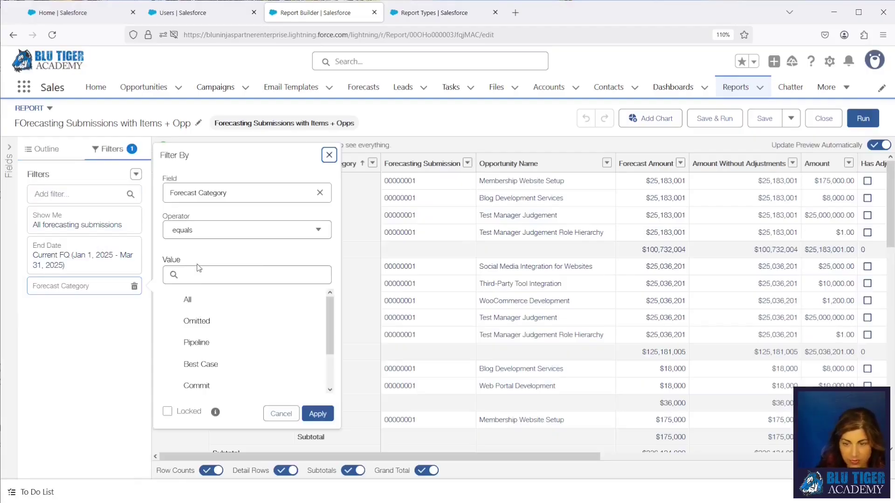
Step: Set the filter to Forecast Category not equal to no selection, save and run the report, and look through its columns
click(225, 238)
scroll(229, 321, down, 3)
scroll(222, 312, up, 3)
click(218, 260)
click(208, 231)
click(200, 272)
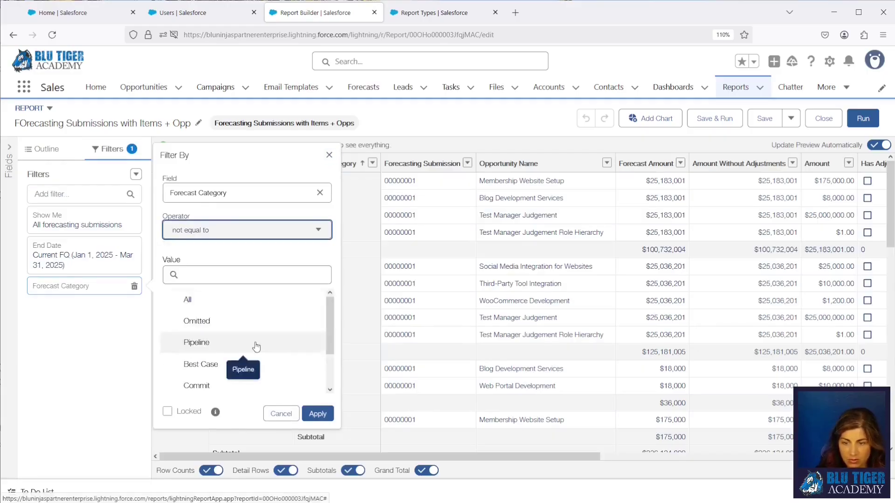
scroll(254, 354, down, 2)
click(254, 388)
click(318, 418)
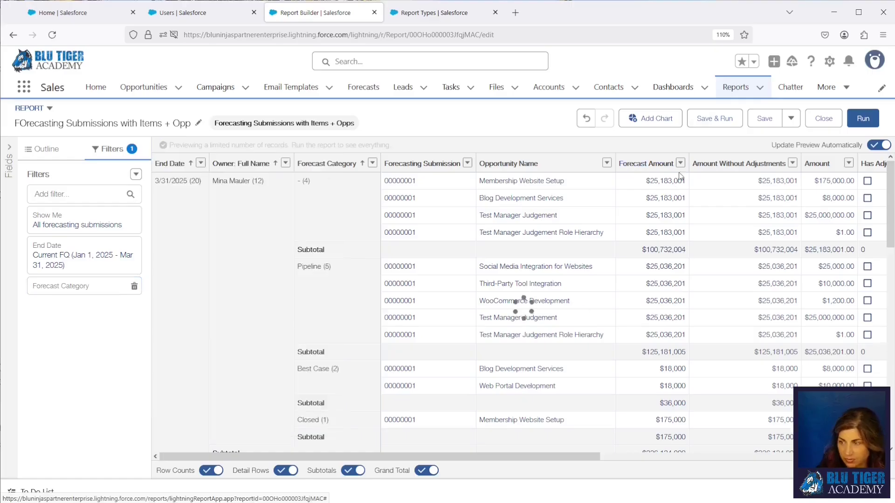
click(714, 118)
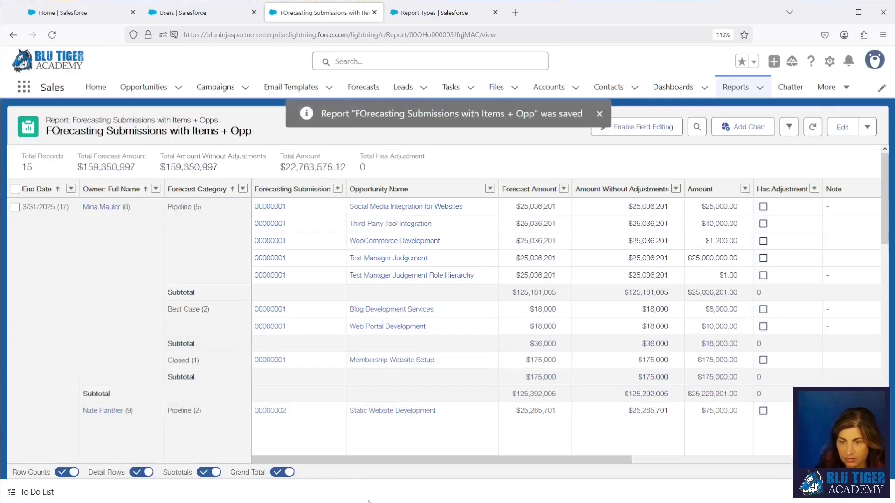
drag(345, 470, 603, 475)
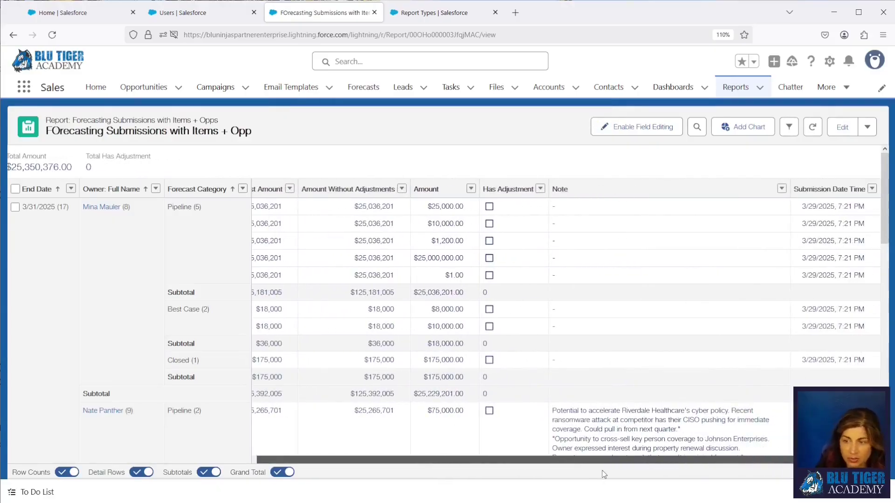
drag(604, 474, 335, 470)
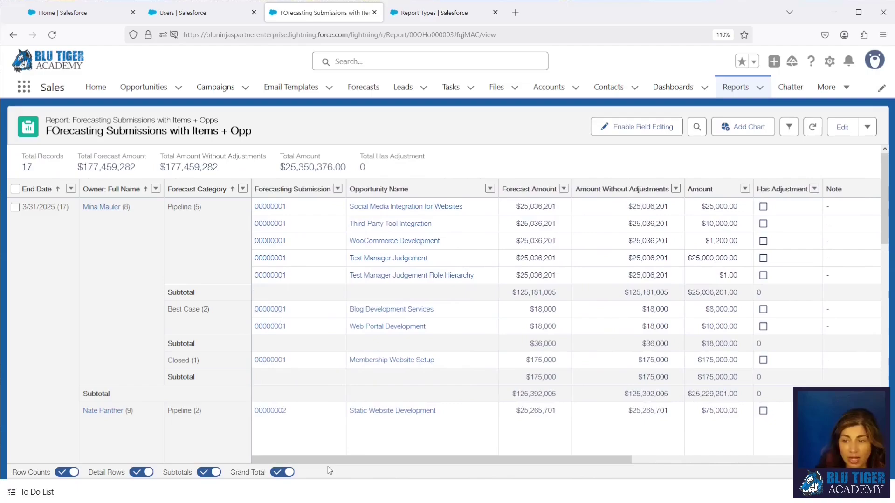